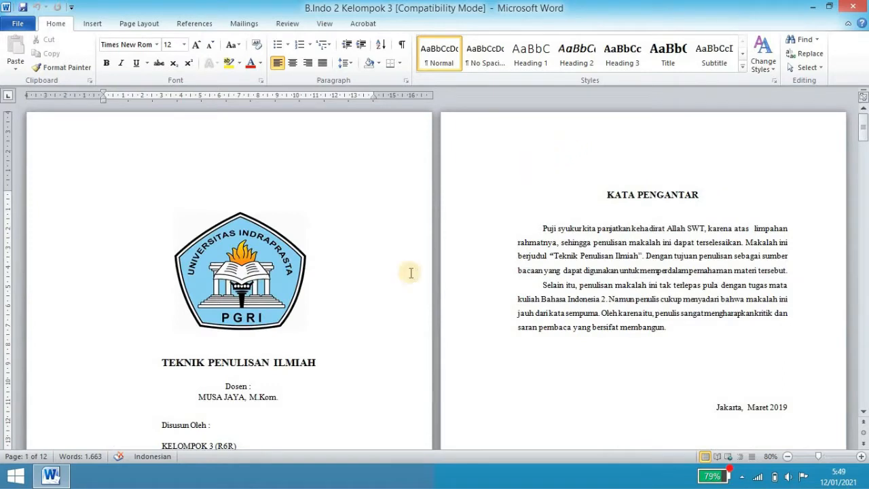
# Insert a Next Page section break immediately before the KATA PENGANTAR heading
pyautogui.doubleClick(245, 140)
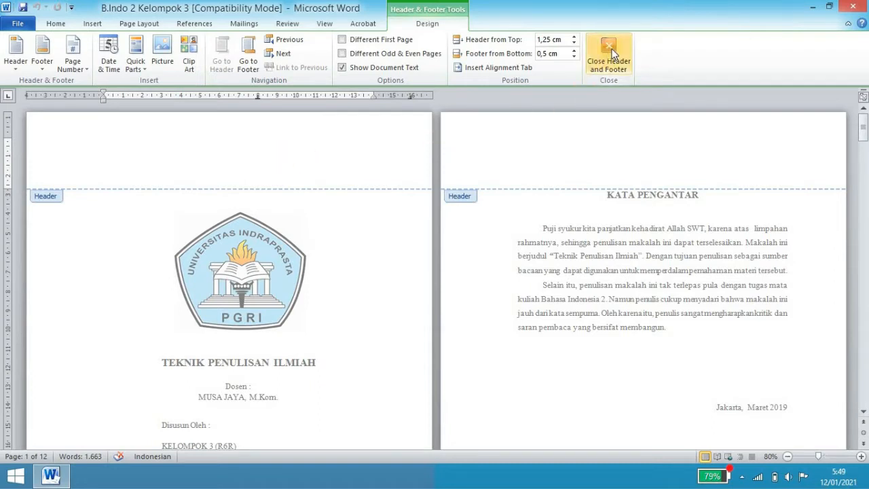
pyautogui.click(609, 54)
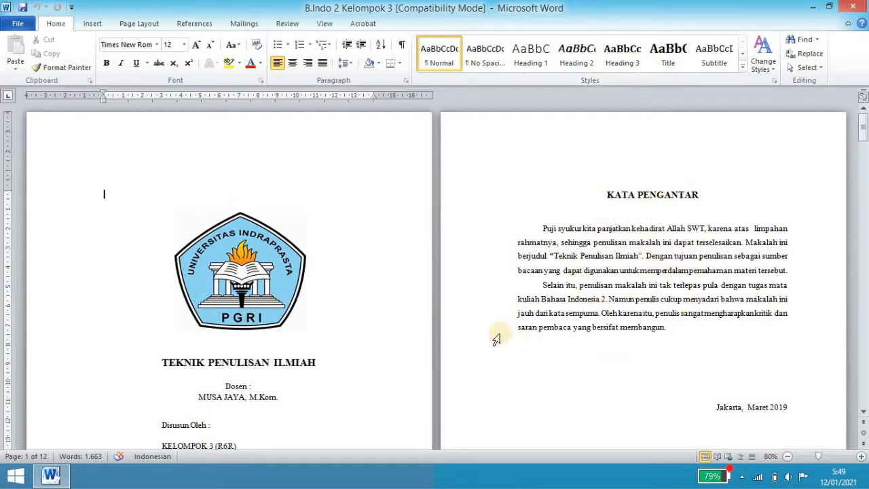
pyautogui.click(606, 195)
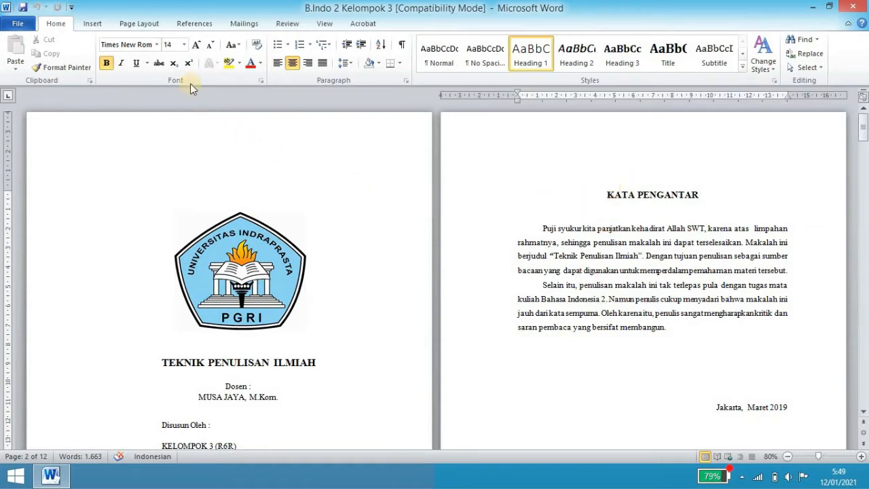
pyautogui.click(142, 24)
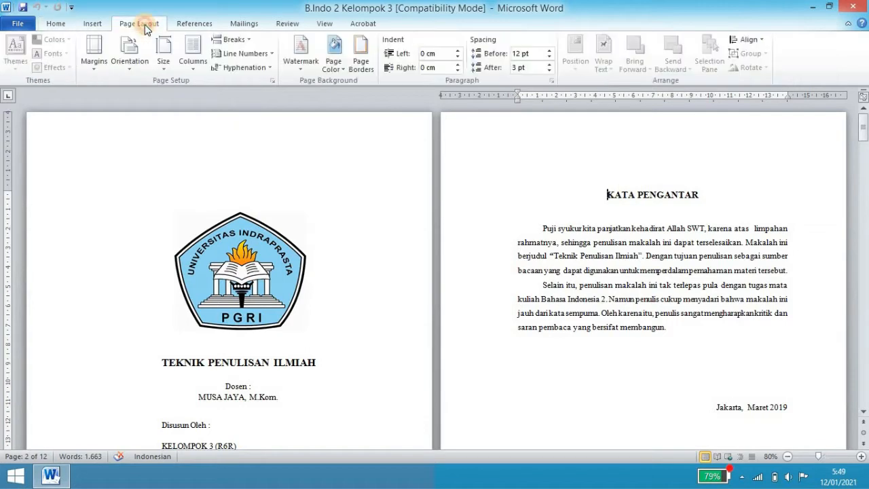
pyautogui.click(245, 40)
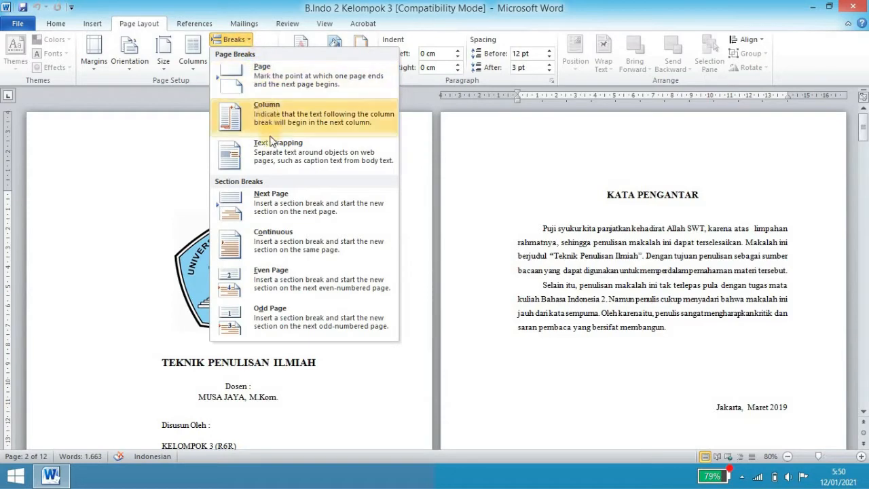
pyautogui.click(269, 201)
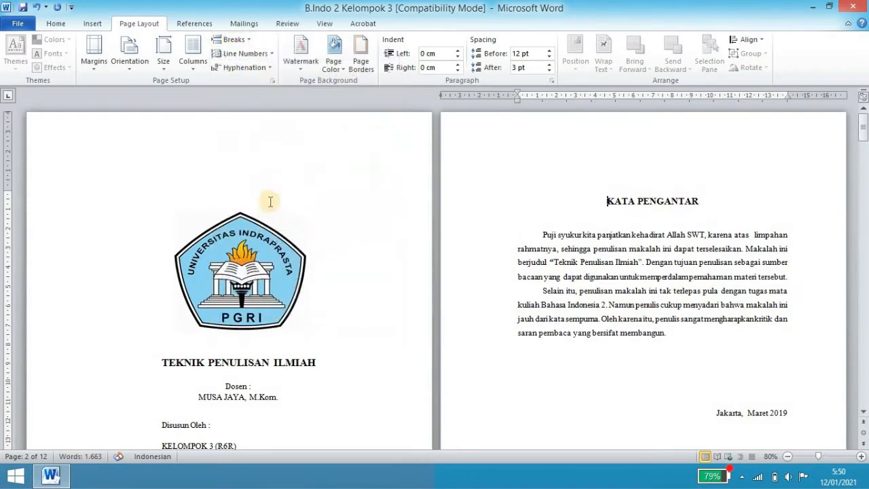
# Unlink both the header and the footer of section 2, starting at KATA PENGANTAR, from the previous section and leave header editing
pyautogui.doubleClick(597, 127)
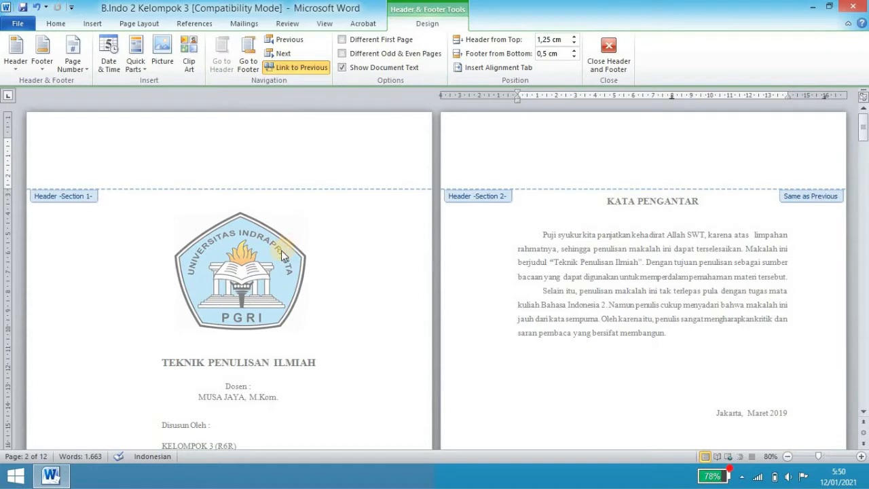
pyautogui.click(294, 67)
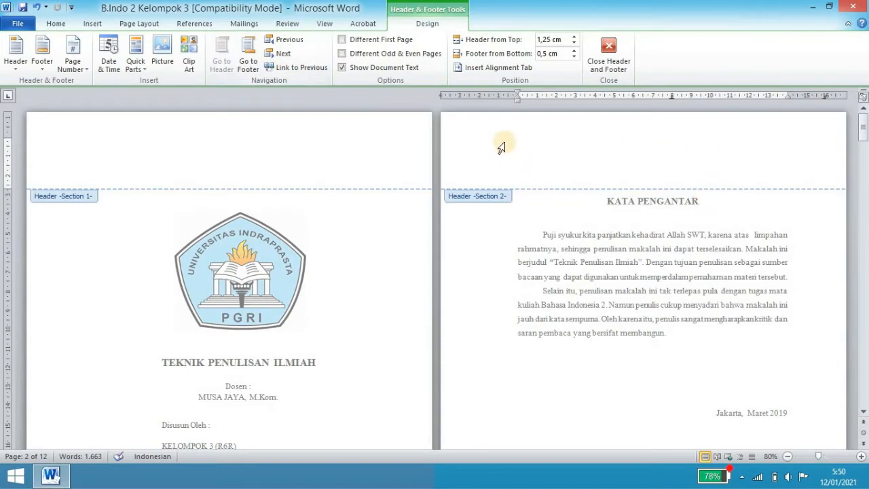
pyautogui.scroll(-8, 714, 159)
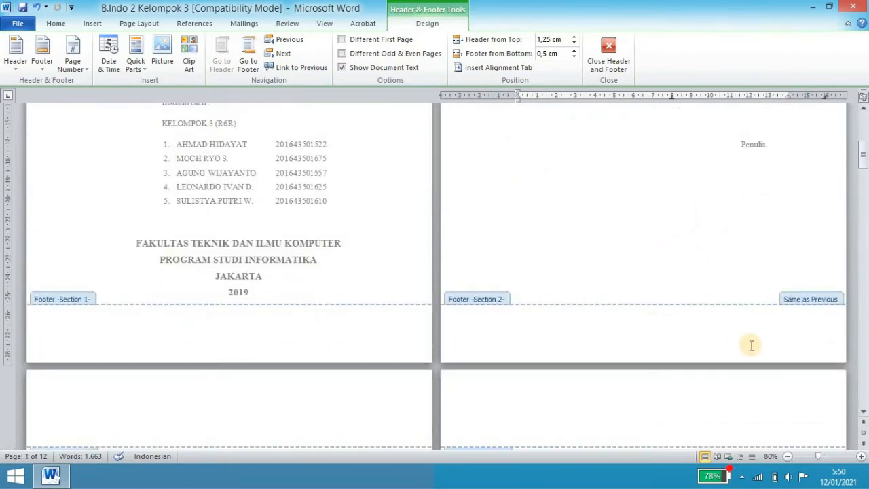
pyautogui.click(751, 346)
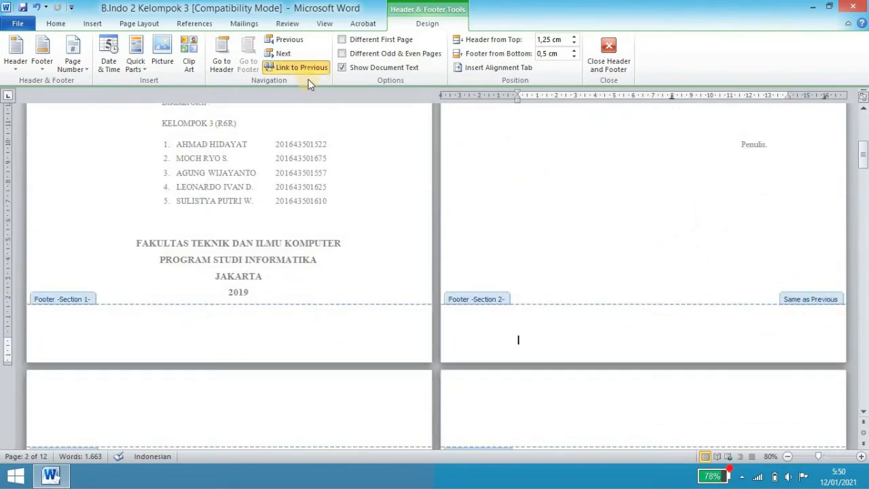
pyautogui.click(295, 67)
pyautogui.scroll(5, 652, 285)
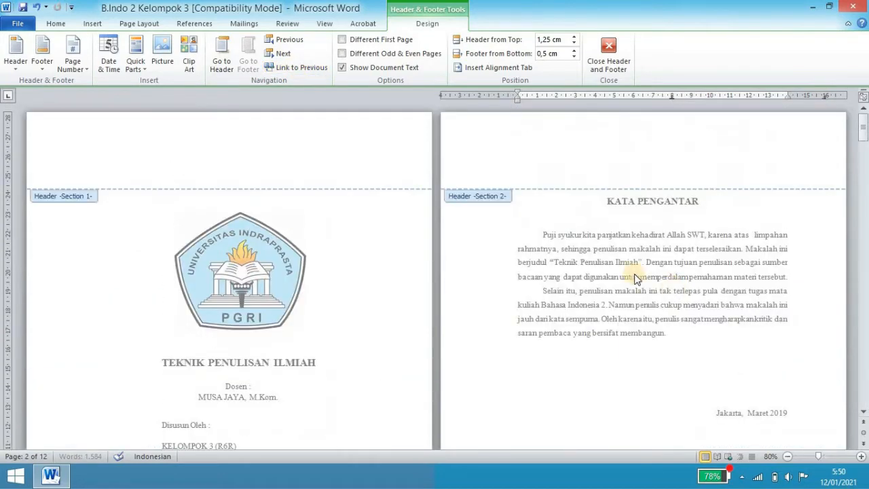
pyautogui.scroll(-12, 607, 234)
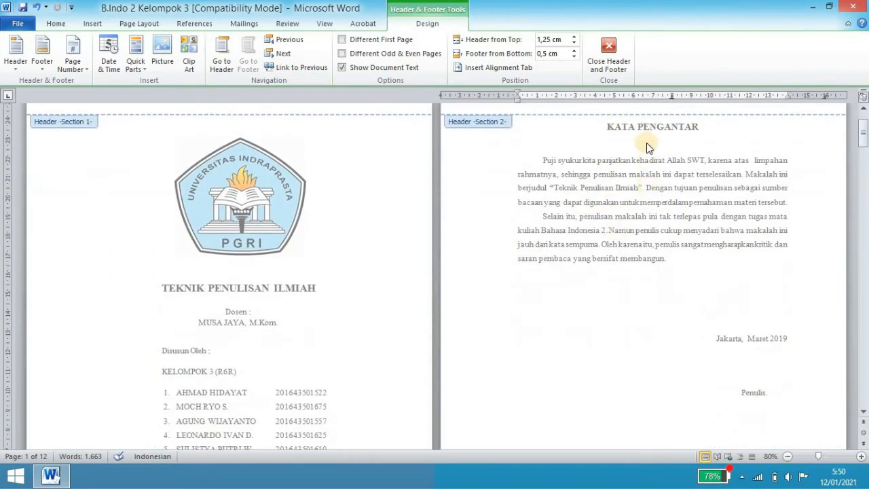
pyautogui.scroll(-1, 271, 244)
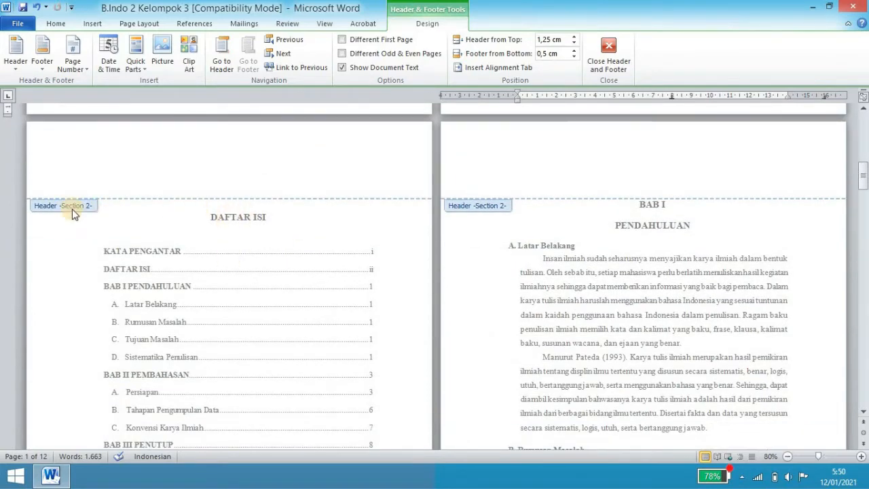
pyautogui.scroll(-10, 256, 204)
pyautogui.scroll(10, 258, 203)
pyautogui.click(611, 61)
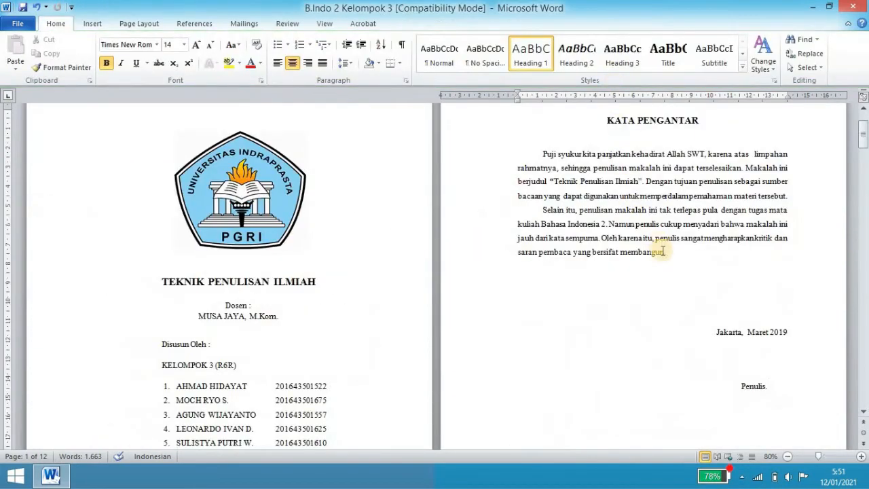
# Insert a Next Page section break immediately before the BAB I heading
pyautogui.scroll(-5, 662, 250)
pyautogui.scroll(-10, 663, 250)
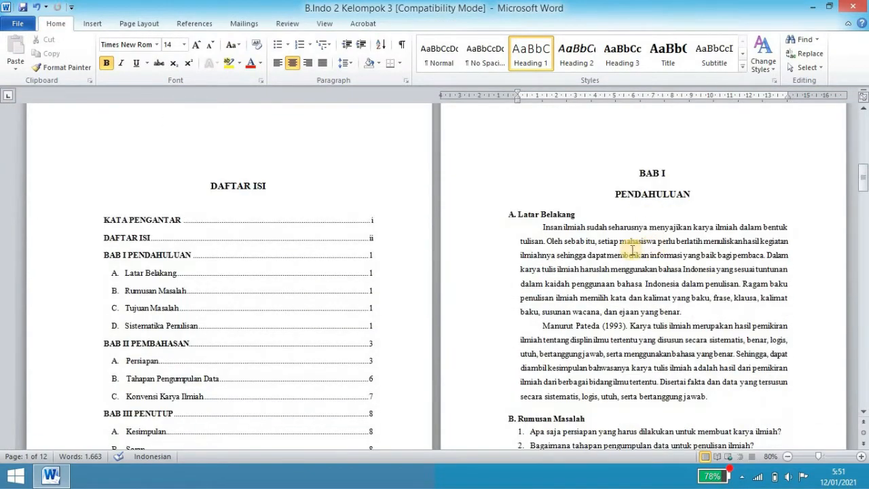
pyautogui.click(630, 172)
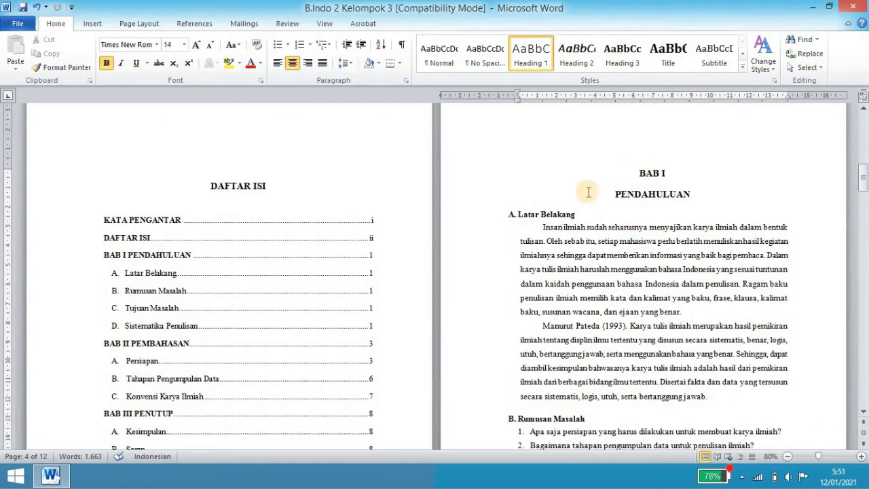
pyautogui.click(139, 24)
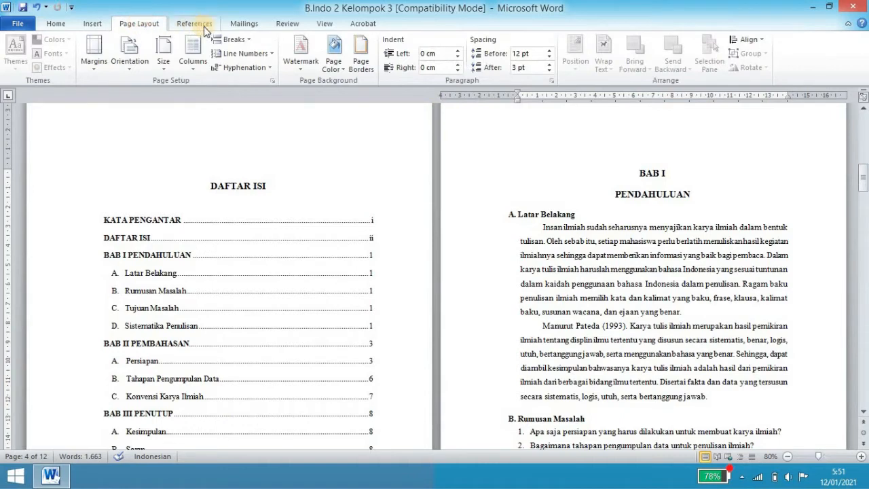
pyautogui.click(245, 39)
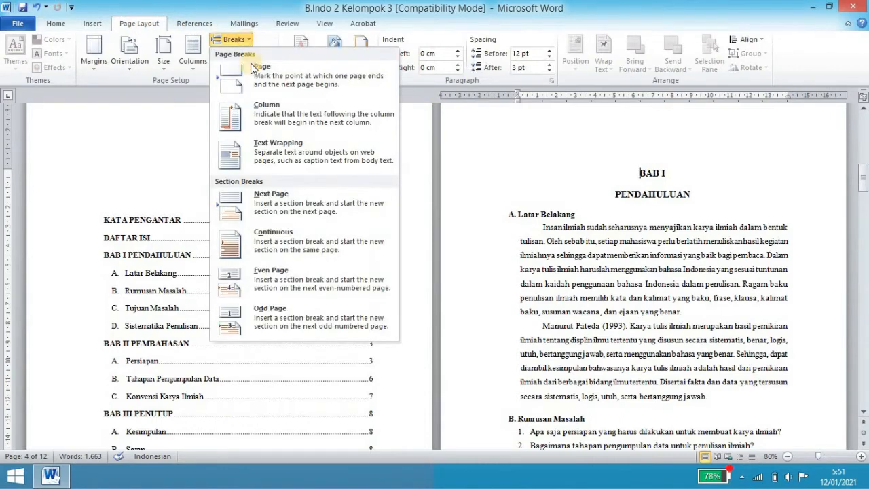
pyautogui.click(287, 198)
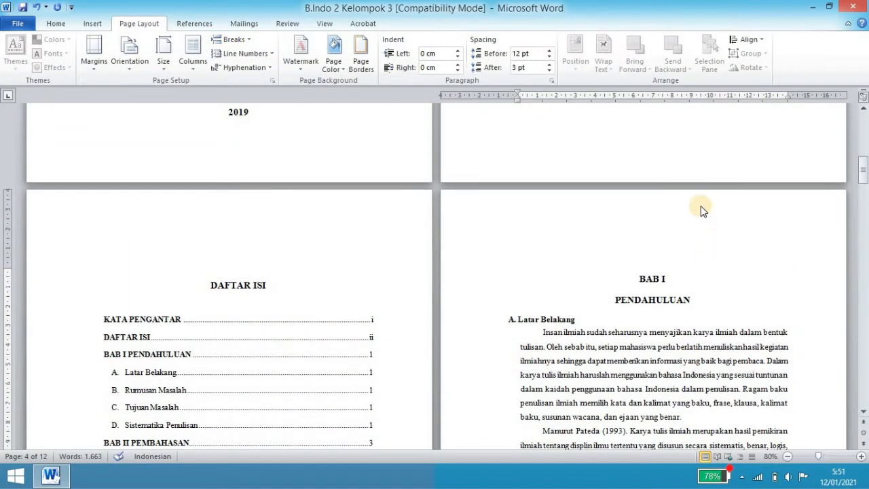
# Unlink both the header and the footer of section 3, starting at BAB I, from the previous section and leave header editing
pyautogui.doubleClick(700, 205)
pyautogui.scroll(-3, 706, 210)
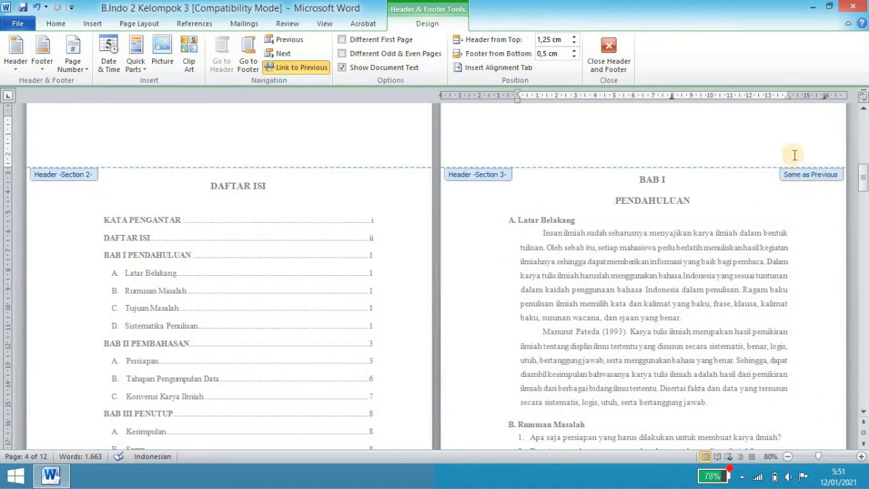
pyautogui.click(301, 68)
pyautogui.scroll(-10, 651, 211)
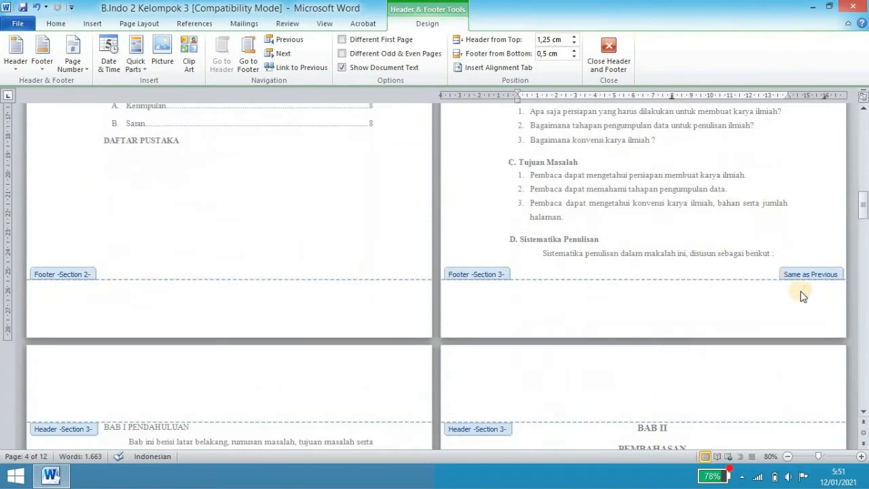
pyautogui.click(813, 314)
pyautogui.click(296, 68)
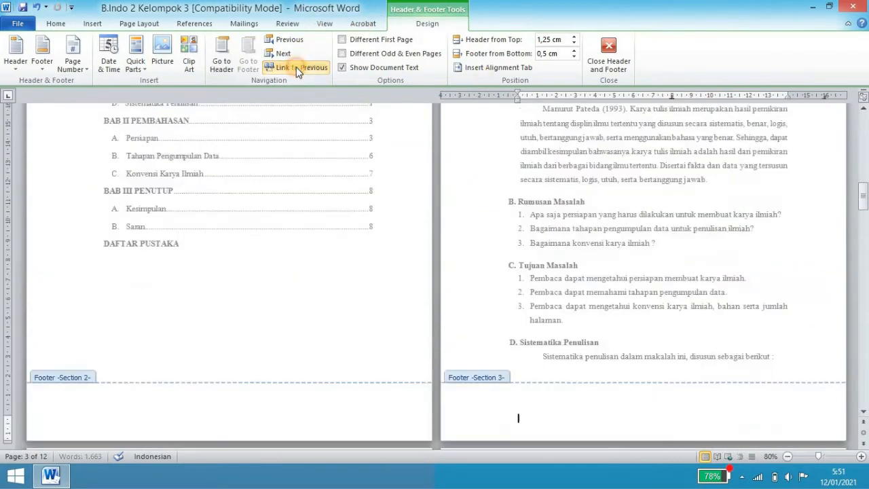
pyautogui.scroll(6, 601, 268)
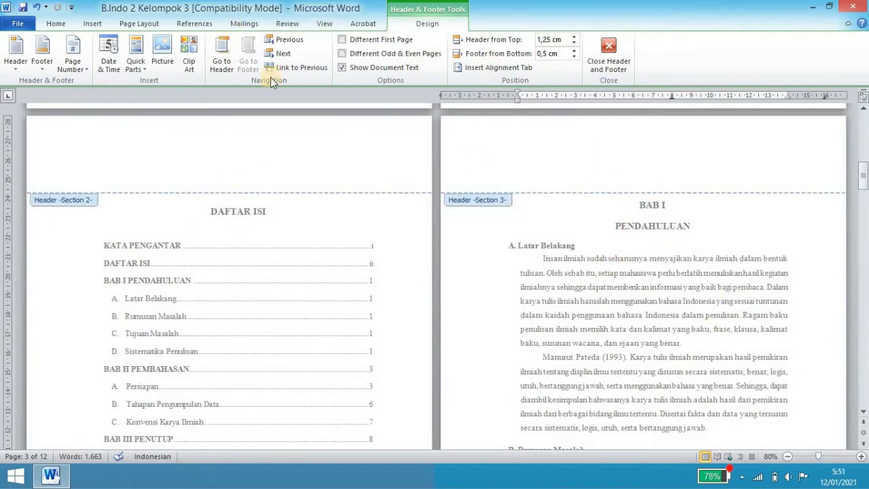
pyautogui.click(609, 54)
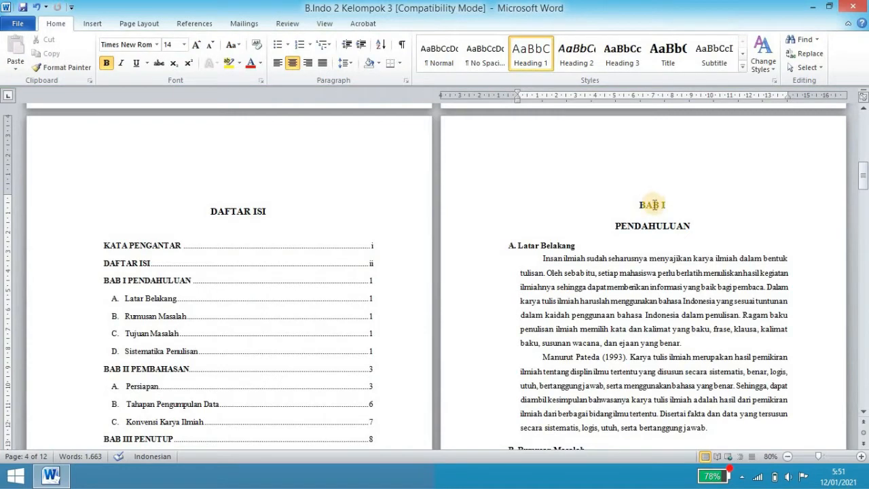
# Open the header on the BAB I page and enable Different First Page for section 3
pyautogui.scroll(-5, 653, 207)
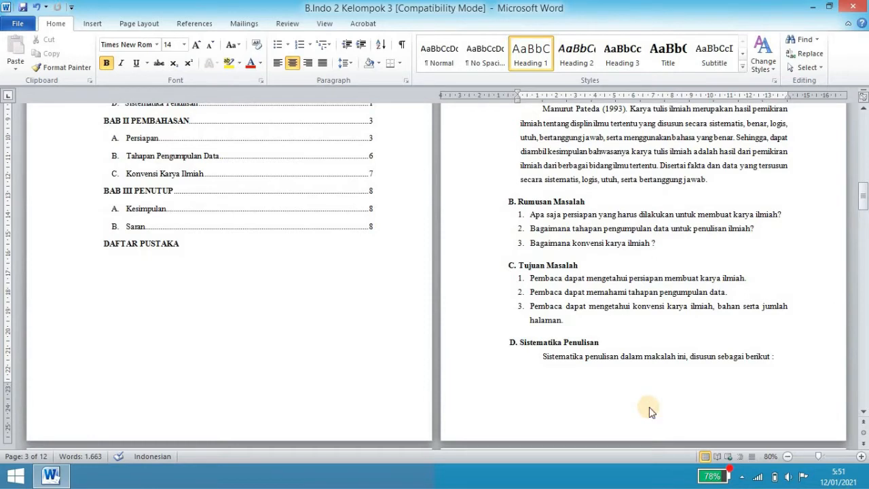
pyautogui.scroll(-6, 650, 411)
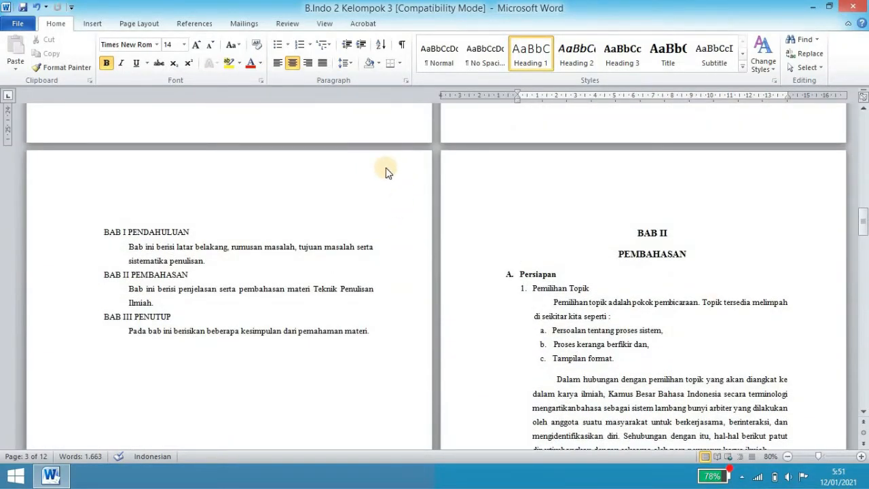
pyautogui.scroll(12, 631, 206)
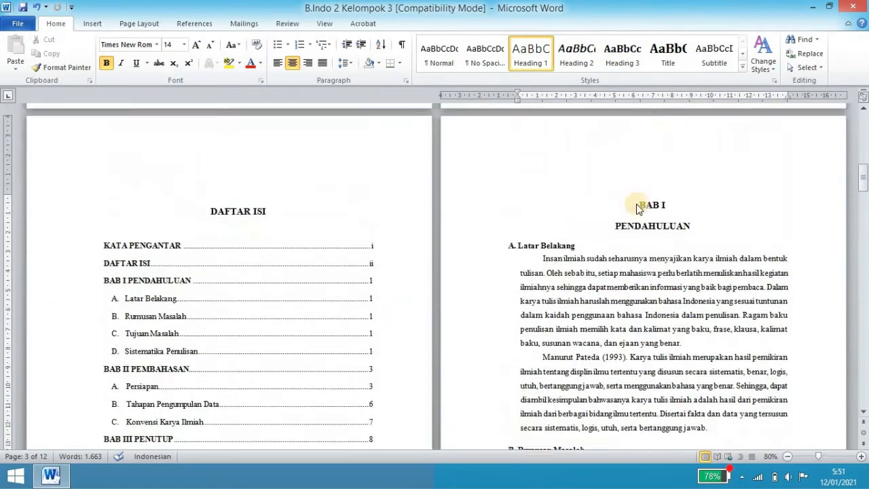
pyautogui.click(637, 207)
pyautogui.scroll(1, 642, 202)
pyautogui.doubleClick(649, 188)
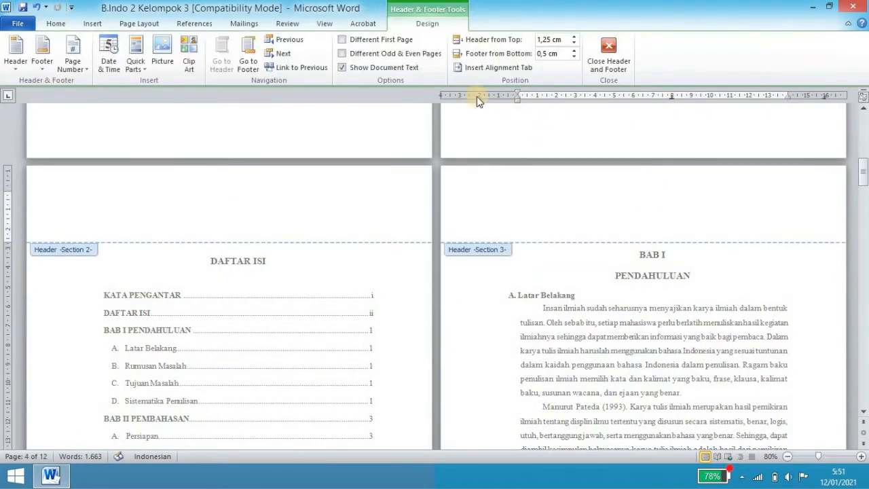
pyautogui.click(342, 40)
# Unlink the first page header and first page footer of section 3 on the BAB I page from the previous section
pyautogui.scroll(-8, 670, 254)
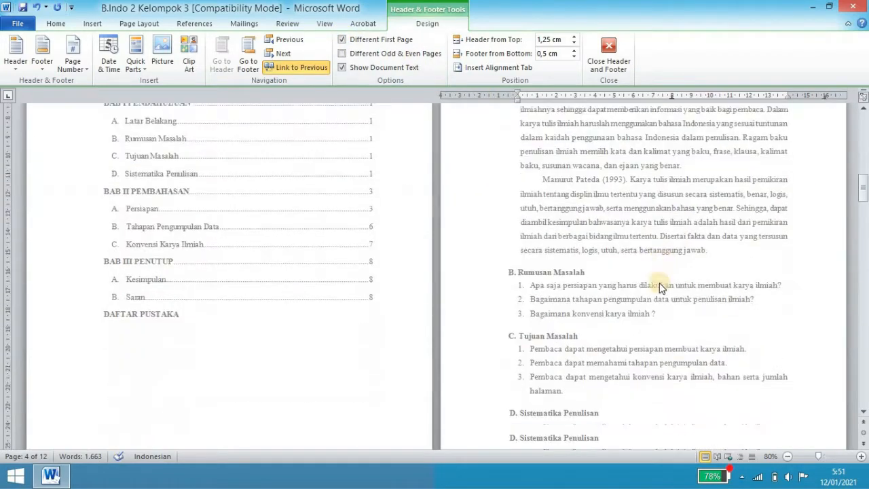
pyautogui.scroll(1, 672, 272)
pyautogui.scroll(7, 659, 256)
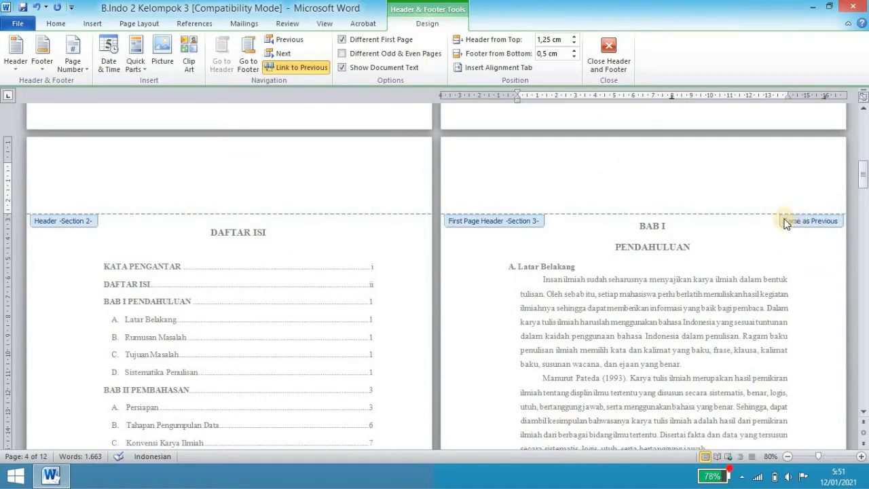
pyautogui.click(669, 167)
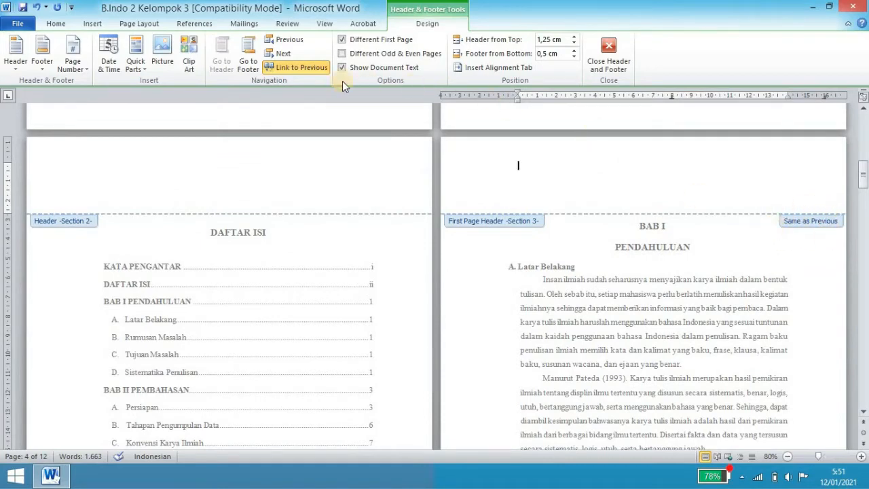
pyautogui.click(294, 66)
pyautogui.scroll(-8, 720, 189)
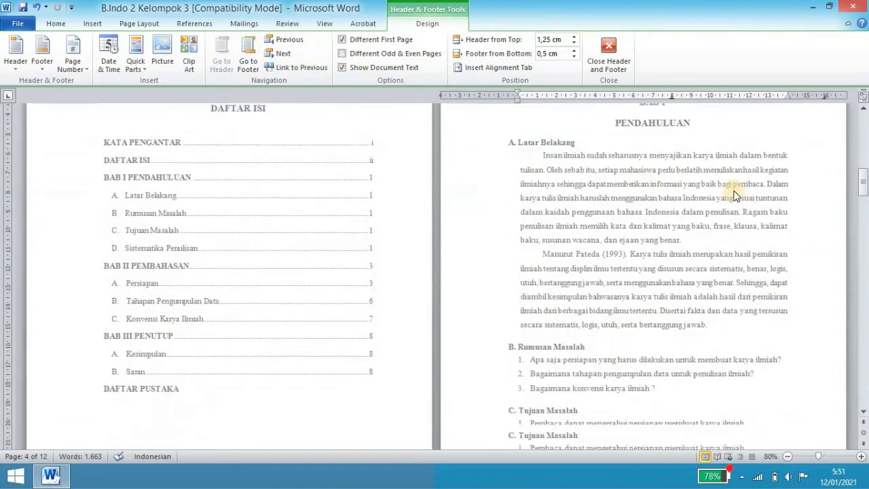
pyautogui.scroll(-2, 730, 188)
pyautogui.click(814, 358)
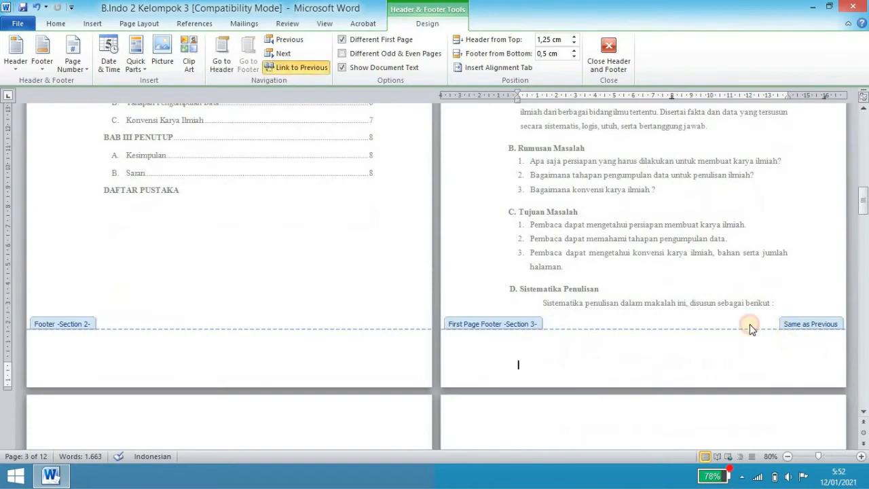
pyautogui.click(291, 68)
pyautogui.scroll(13, 704, 247)
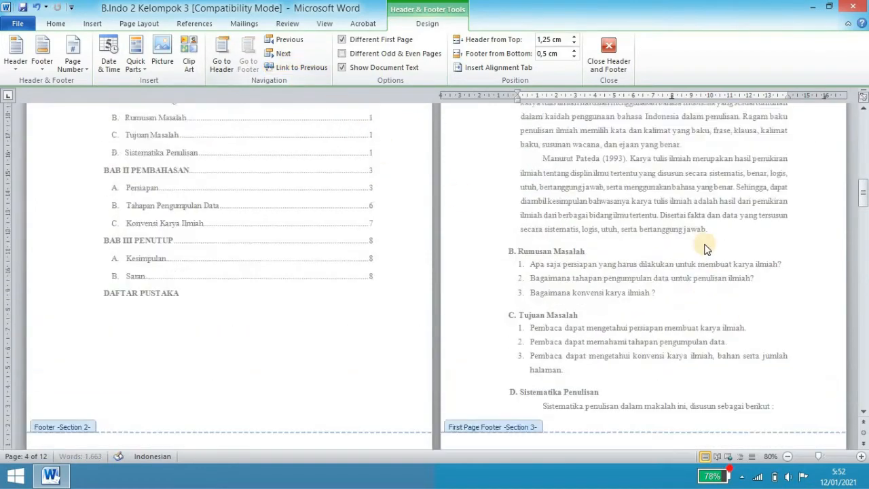
pyautogui.scroll(-20, 704, 249)
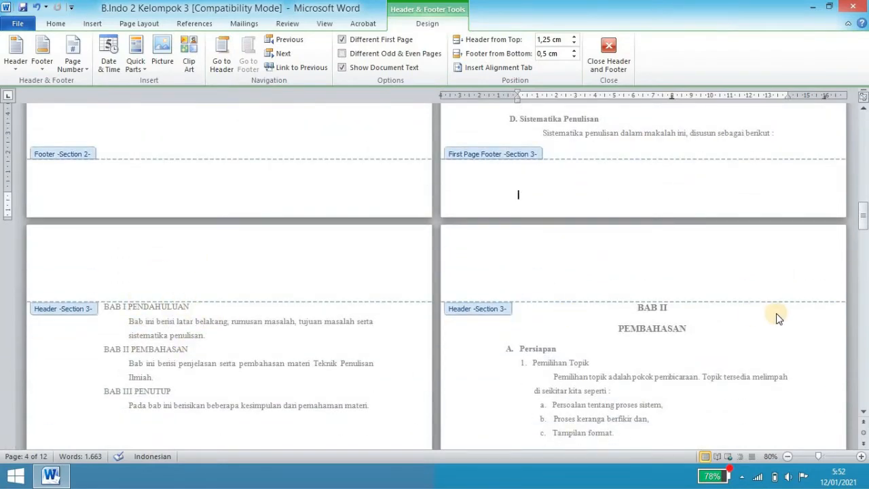
# Leave header editing and insert a Next Page section break immediately before the BAB II heading
pyautogui.scroll(-4, 774, 316)
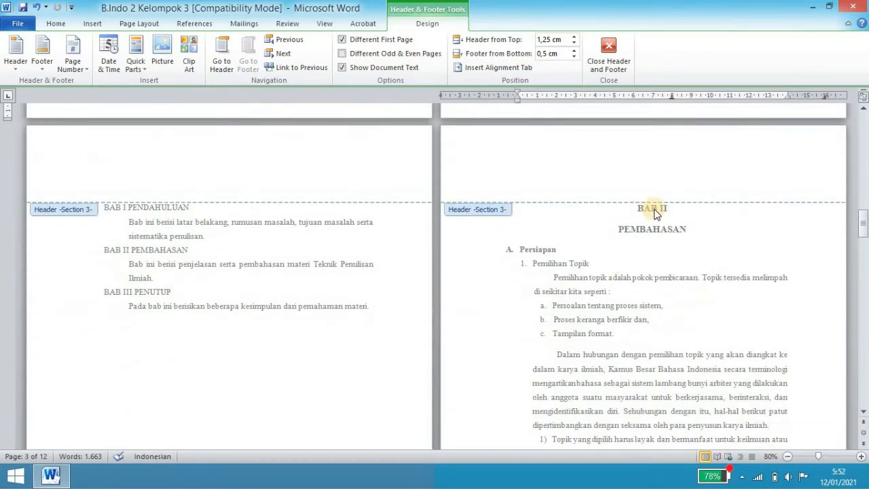
pyautogui.click(609, 65)
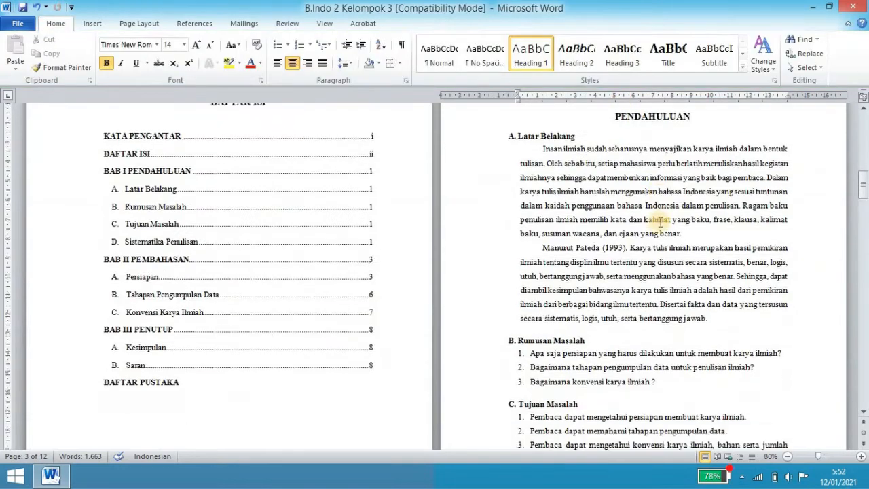
pyautogui.scroll(-3, 662, 221)
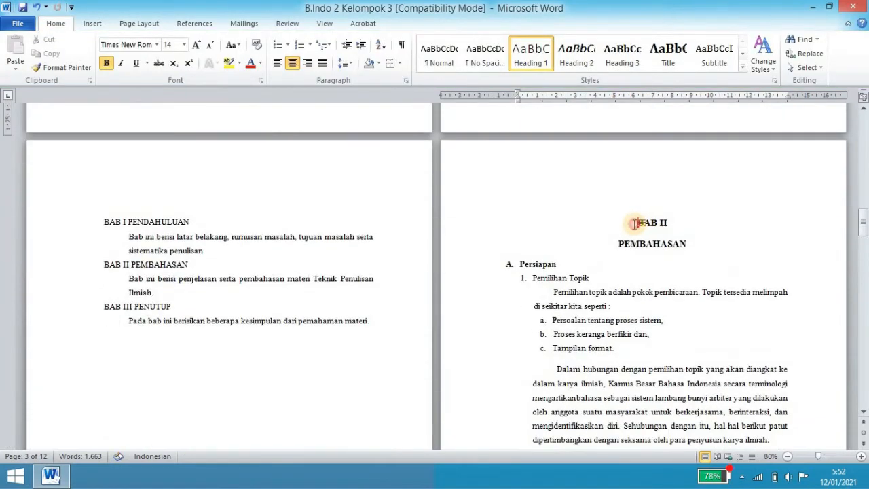
pyautogui.click(131, 148)
pyautogui.click(158, 26)
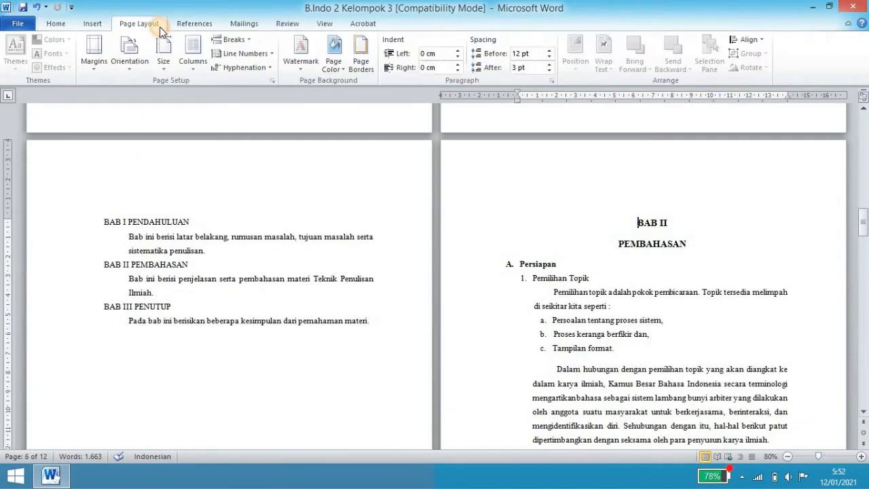
pyautogui.click(231, 39)
pyautogui.click(264, 206)
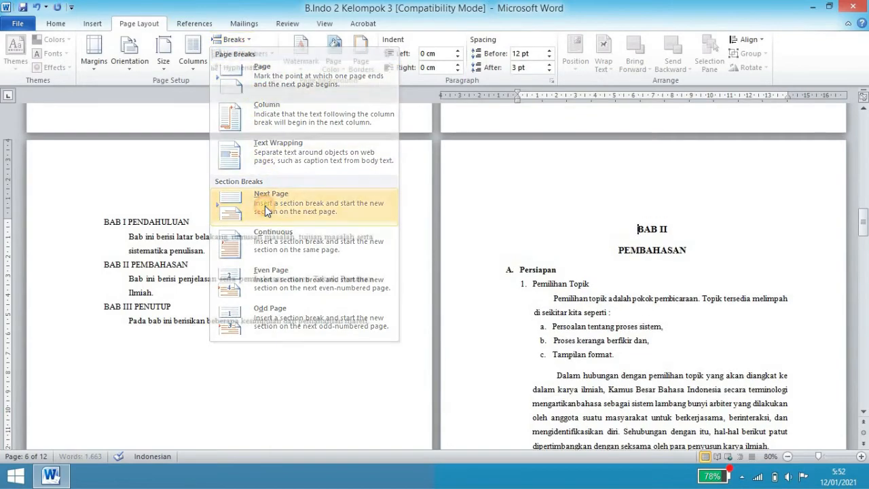
# Open the header on the BAB II page to check its section and link status, and leave header editing
pyautogui.scroll(-9, 703, 236)
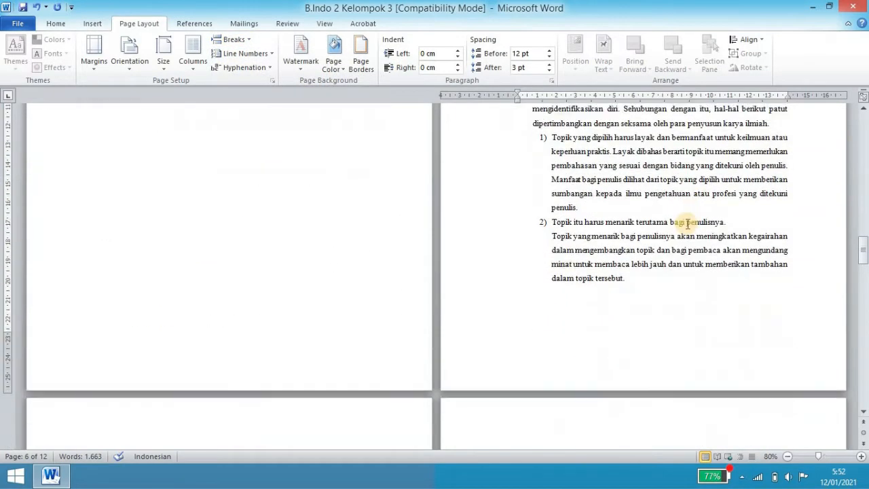
pyautogui.scroll(7, 684, 221)
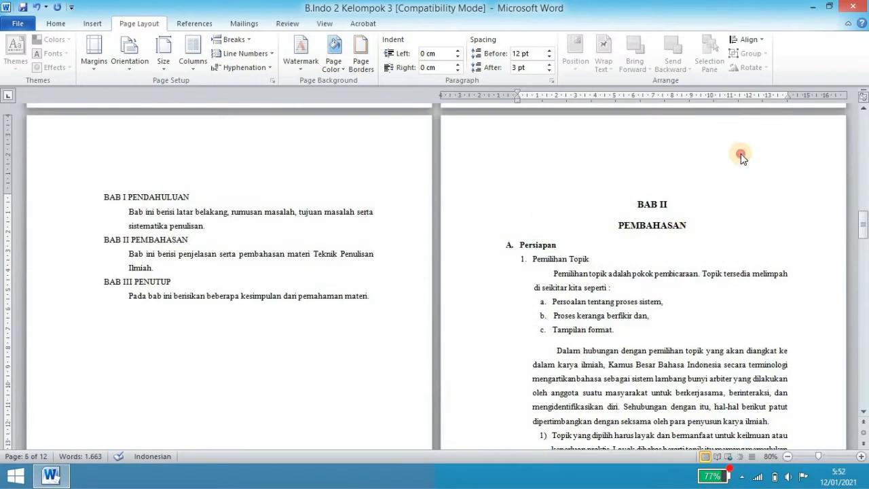
pyautogui.doubleClick(741, 153)
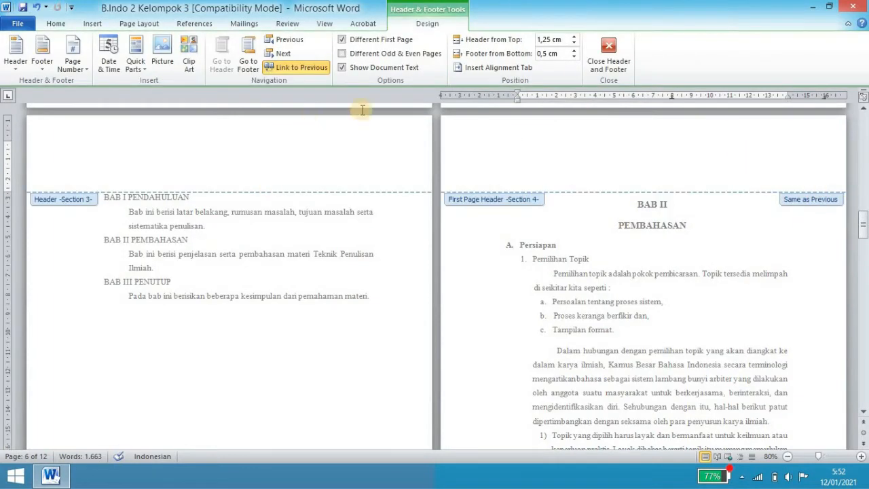
pyautogui.click(615, 56)
# Insert a Next Page section break immediately before the BAB III heading
pyautogui.scroll(-20, 550, 217)
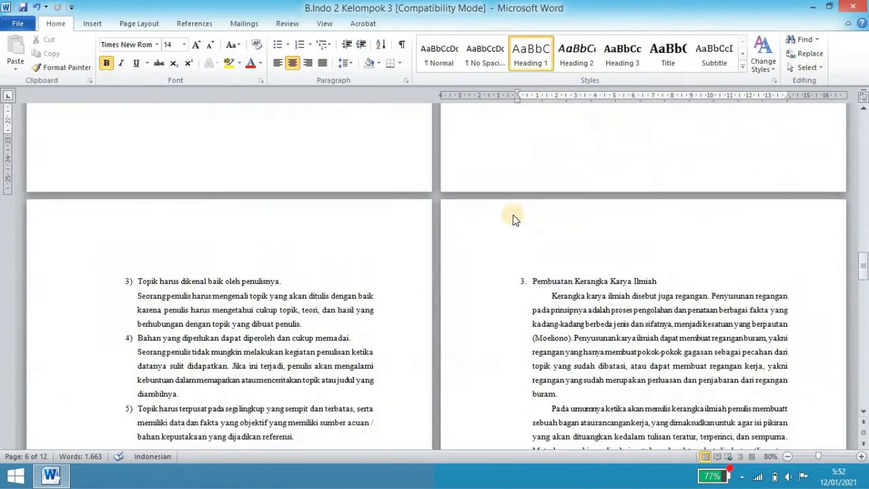
pyautogui.scroll(-15, 486, 215)
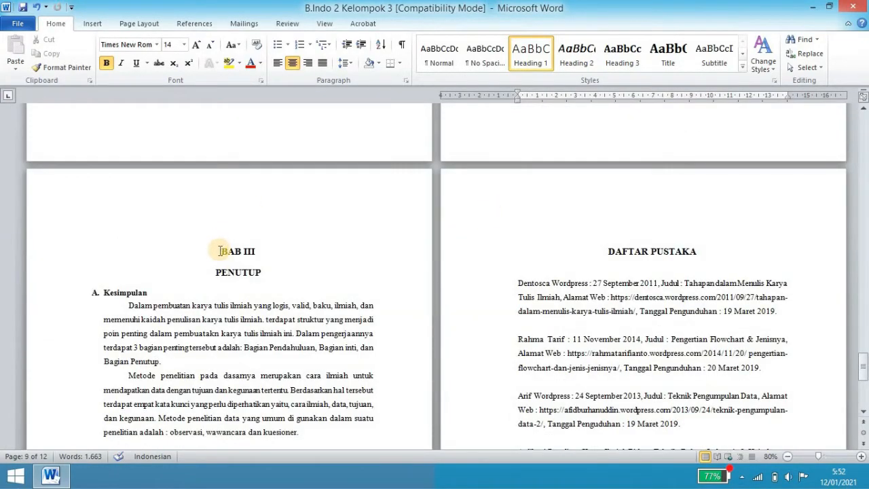
pyautogui.click(218, 251)
pyautogui.click(142, 23)
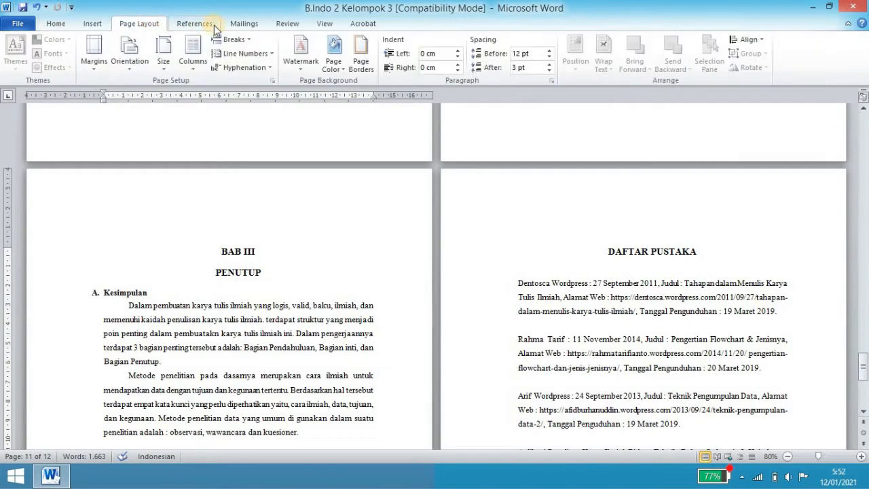
pyautogui.click(231, 40)
pyautogui.click(262, 206)
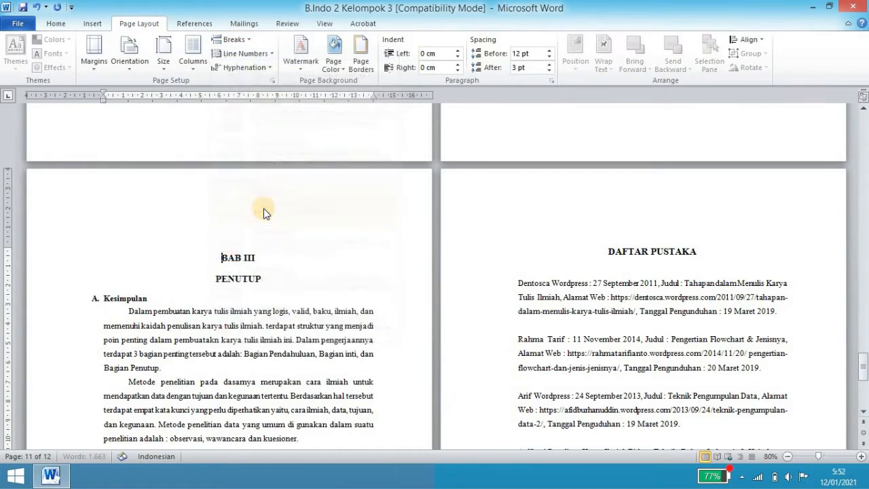
# Insert a Next Page section break immediately before the DAFTAR PUSTAKA heading
pyautogui.click(609, 252)
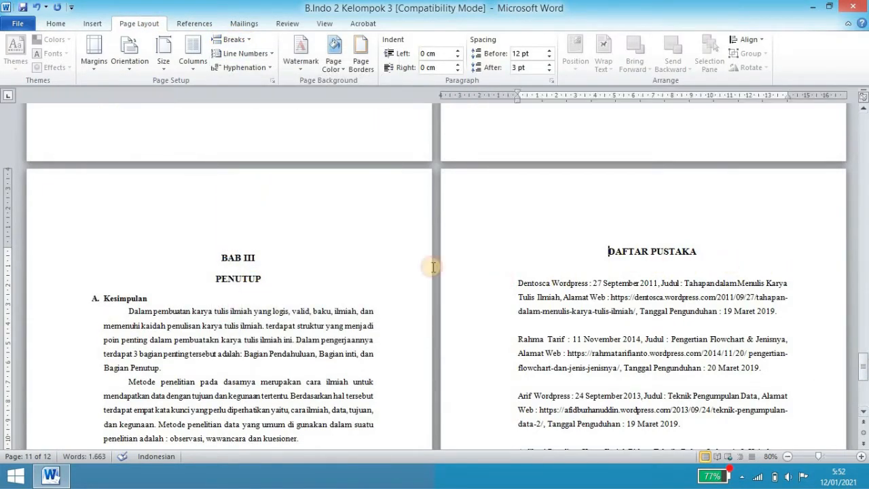
pyautogui.click(231, 39)
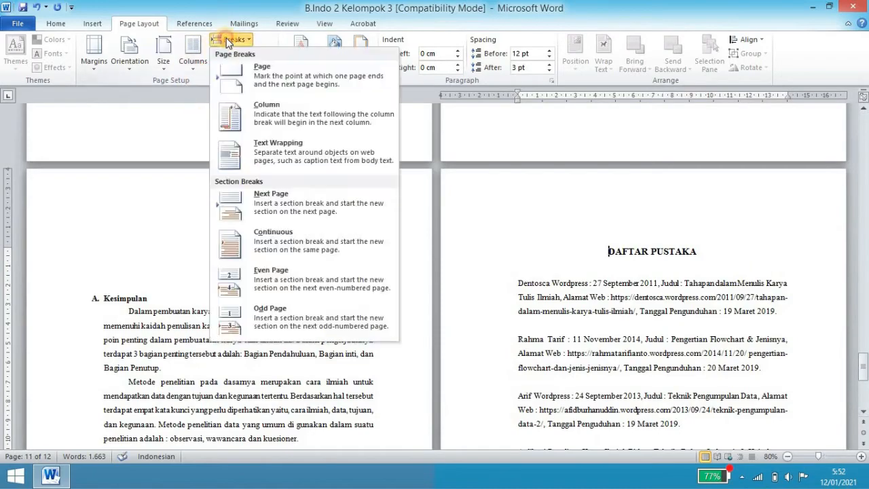
pyautogui.click(250, 199)
# Open the header on the DAFTAR PUSTAKA page and examine the section labels of the headers and footers from the cover page onward
pyautogui.scroll(-10, 558, 353)
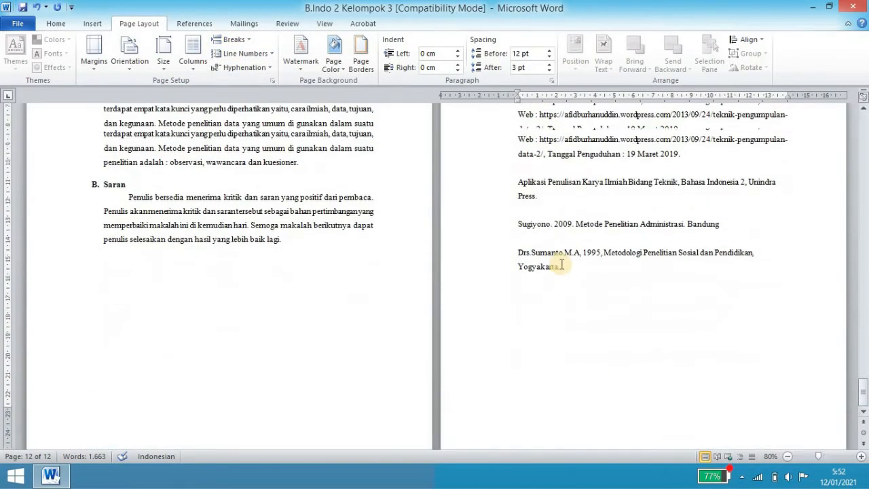
pyautogui.scroll(10, 557, 272)
pyautogui.doubleClick(554, 186)
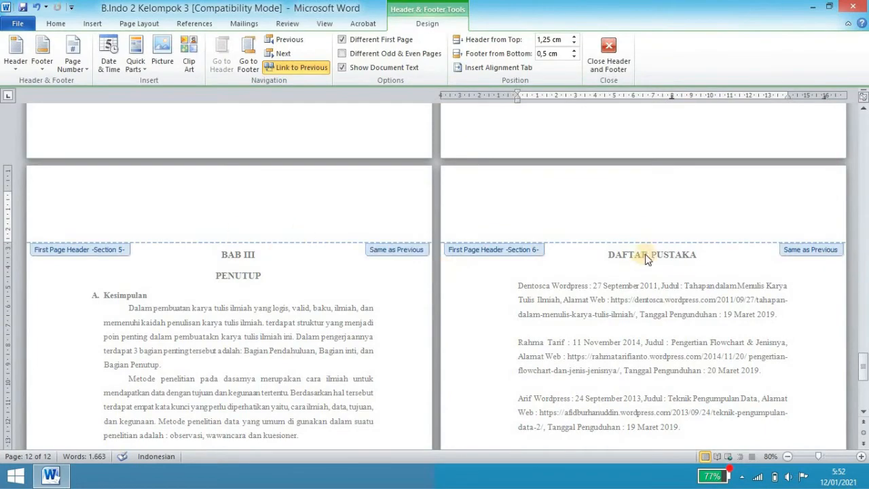
pyautogui.scroll(1, 746, 310)
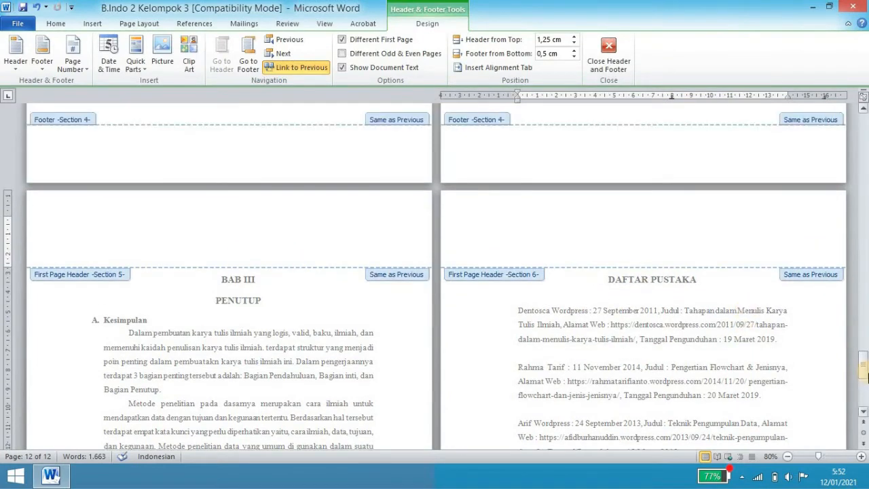
pyautogui.moveTo(863, 327); pyautogui.dragTo(862, 125)
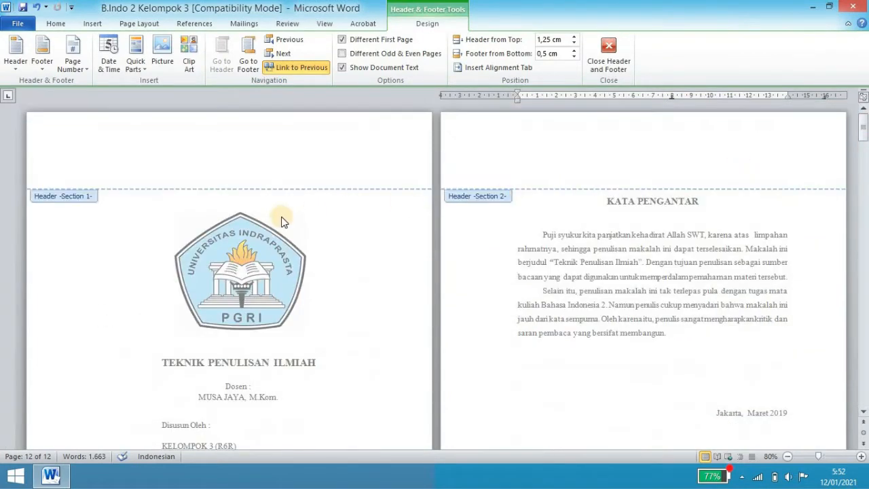
pyautogui.scroll(-7, 283, 230)
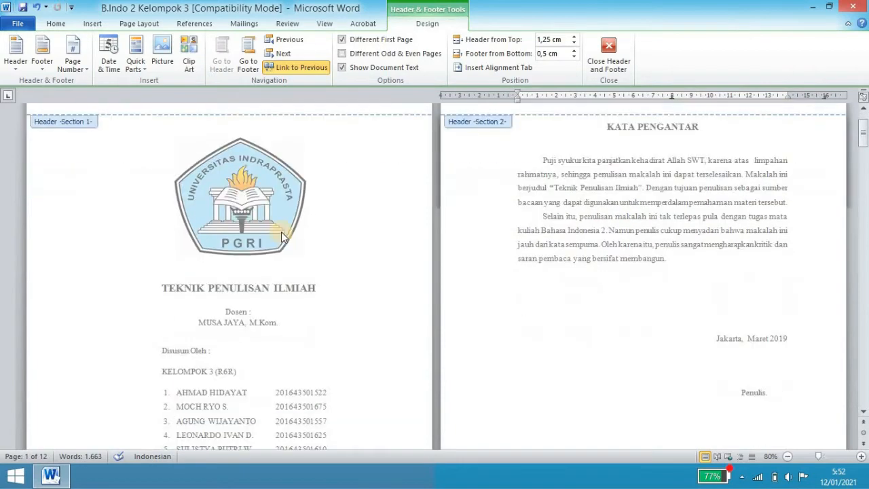
pyautogui.scroll(5, 653, 224)
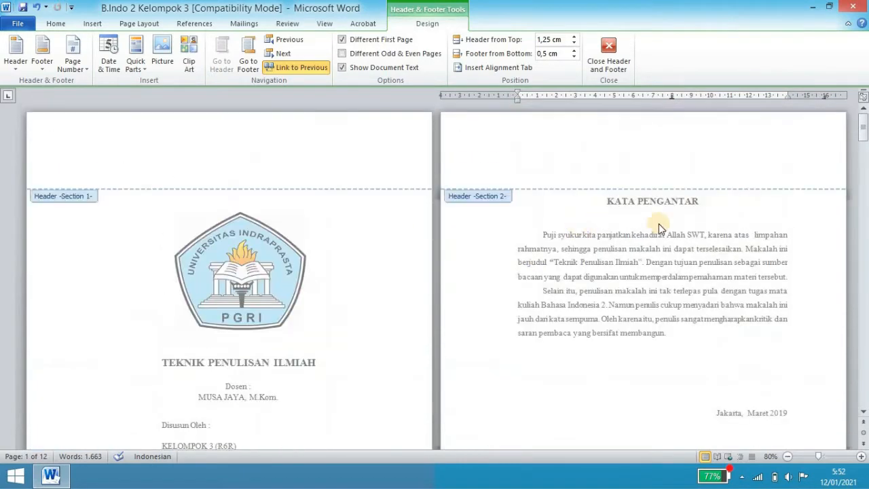
pyautogui.scroll(-8, 648, 205)
pyautogui.scroll(-4, 649, 224)
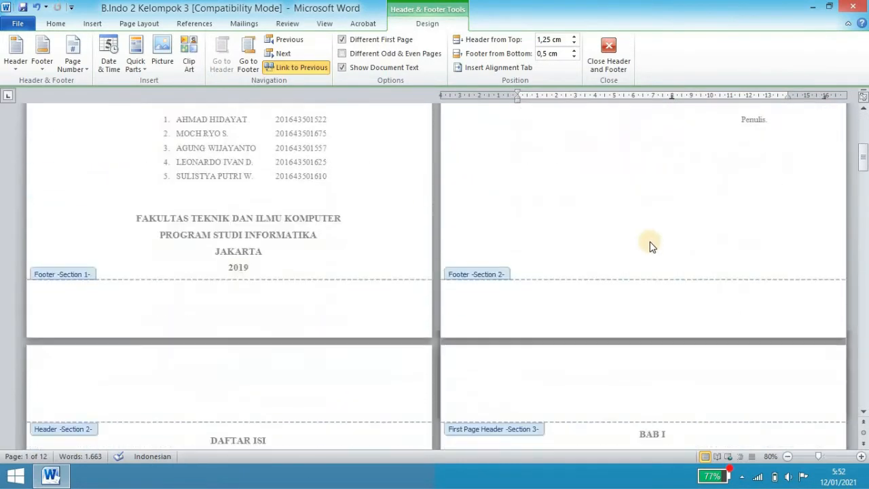
# Insert a centred Plain Number 2 page number in the section 2 footer on the KATA PENGANTAR page
pyautogui.click(645, 317)
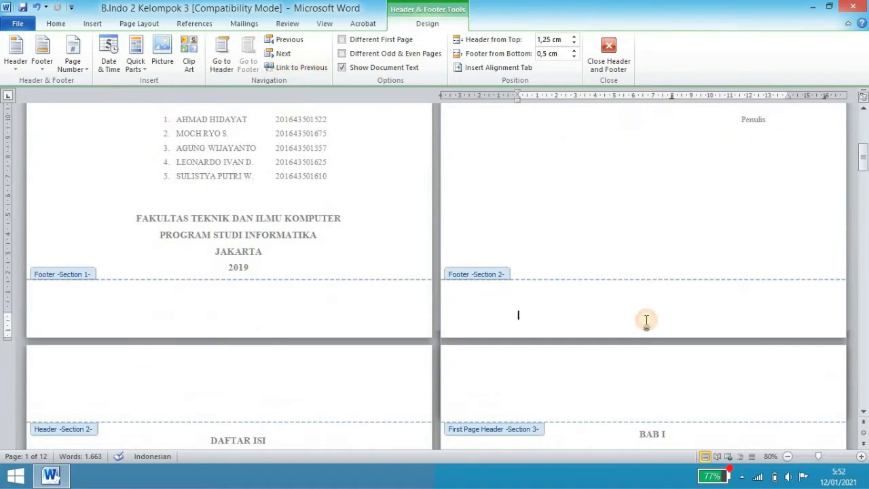
pyautogui.click(73, 55)
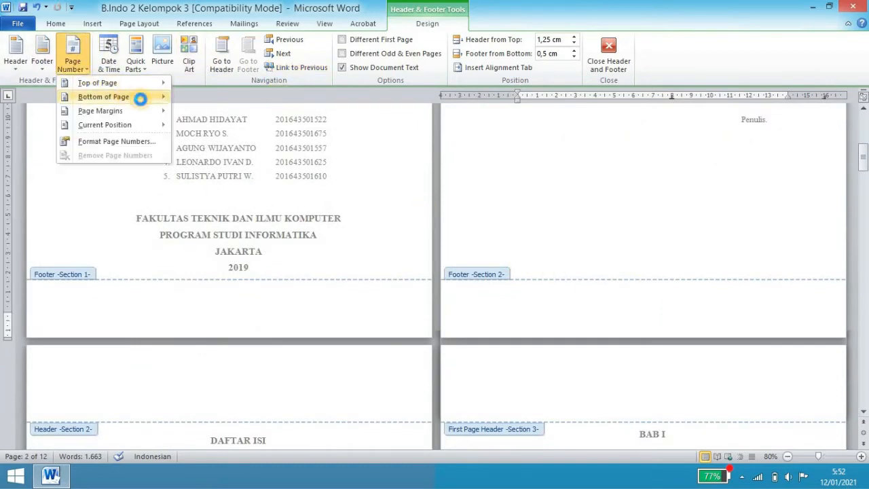
pyautogui.moveTo(143, 97)
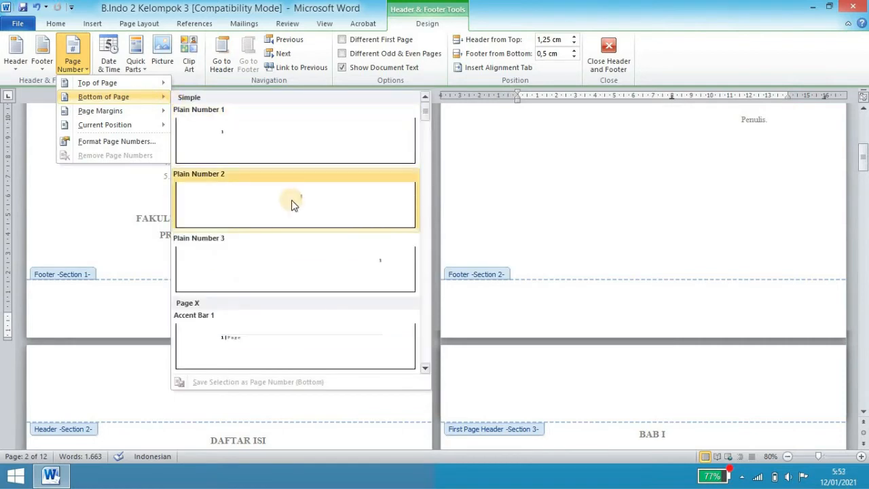
pyautogui.click(292, 199)
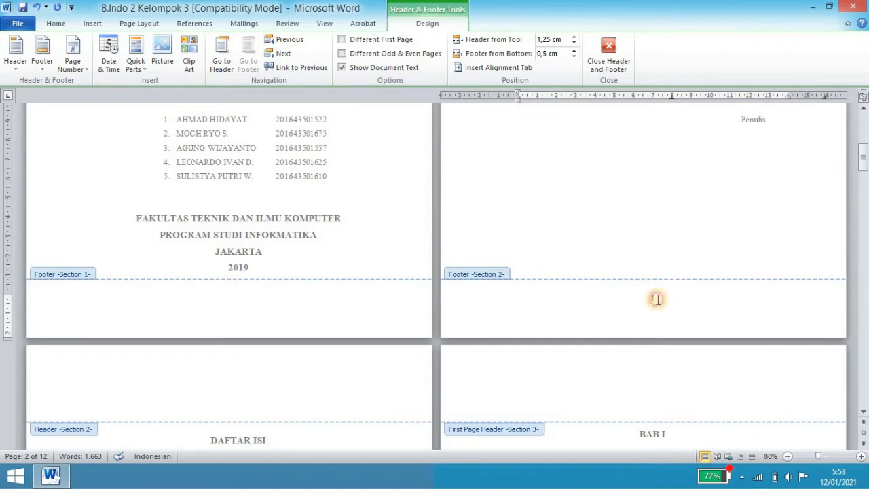
# Change the section 2 page number format to lowercase Roman numerals (i, ii, iii, ...)
pyautogui.click(77, 71)
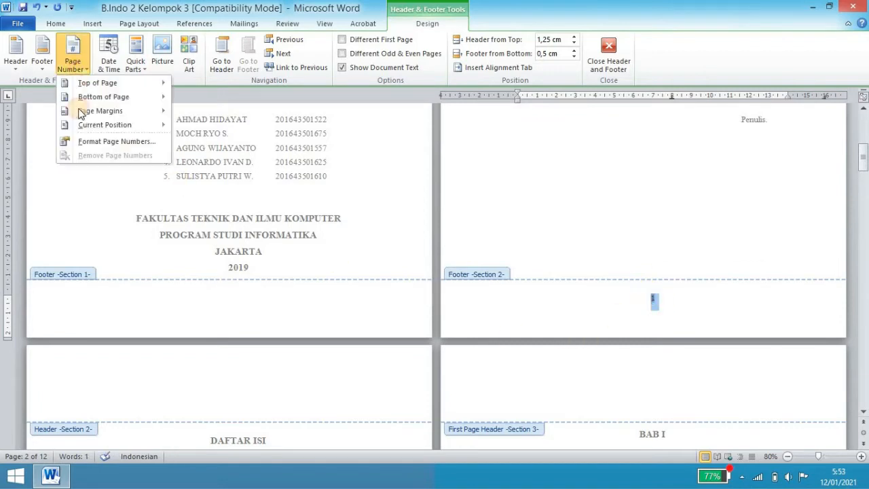
pyautogui.click(88, 142)
pyautogui.click(485, 162)
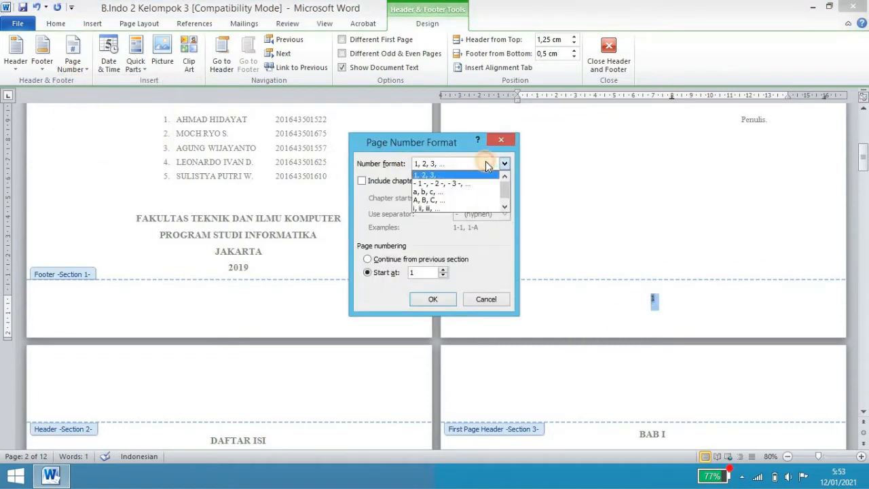
pyautogui.click(420, 209)
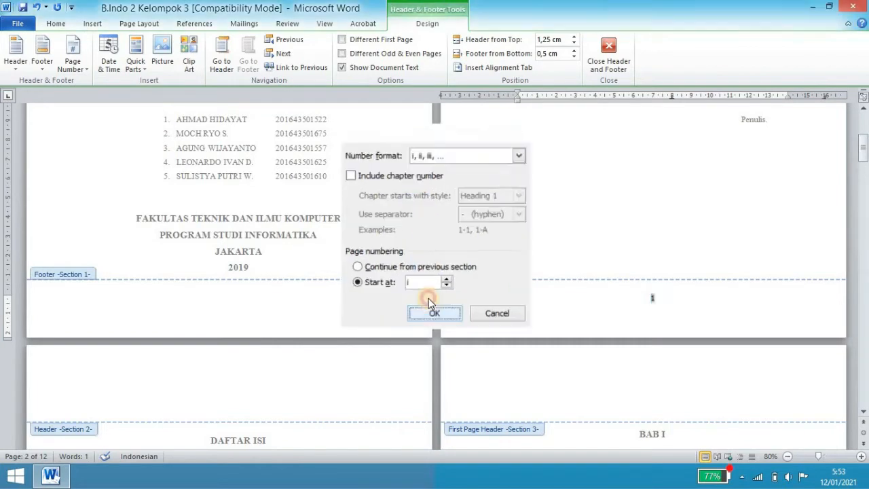
pyautogui.click(429, 298)
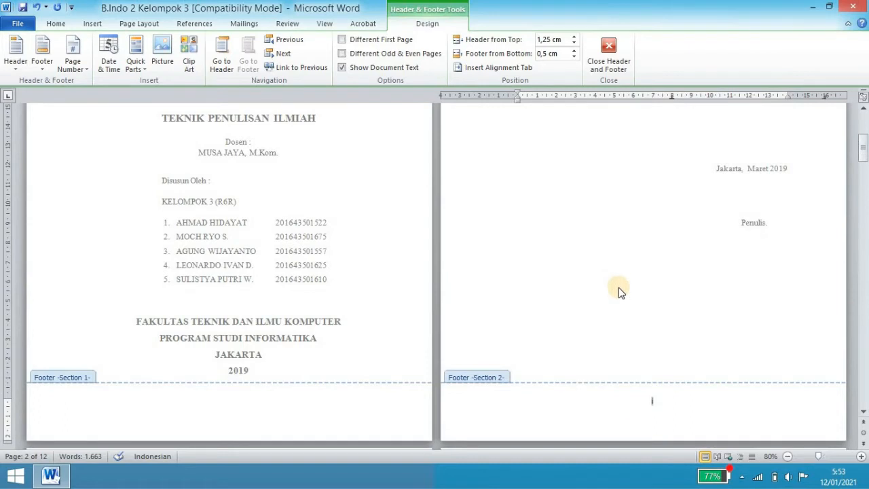
# Format the section 2 footer page number in Times New Roman at size 12 and leave footer editing
pyautogui.scroll(-3, 619, 288)
pyautogui.moveTo(662, 278); pyautogui.dragTo(632, 276)
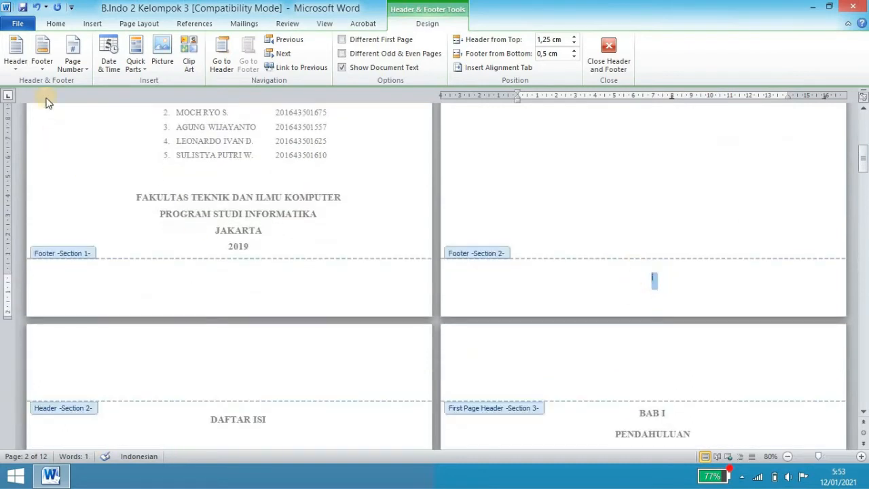
pyautogui.click(55, 23)
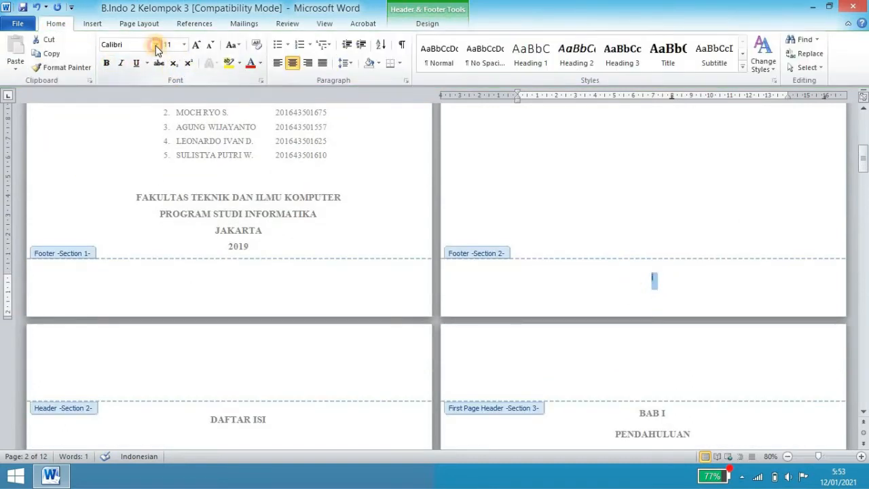
pyautogui.click(156, 45)
pyautogui.scroll(15, 196, 120)
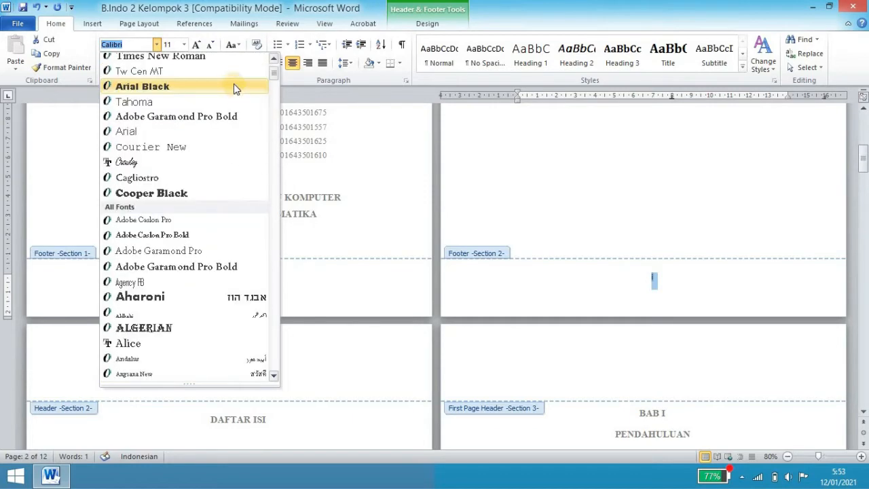
pyautogui.click(213, 58)
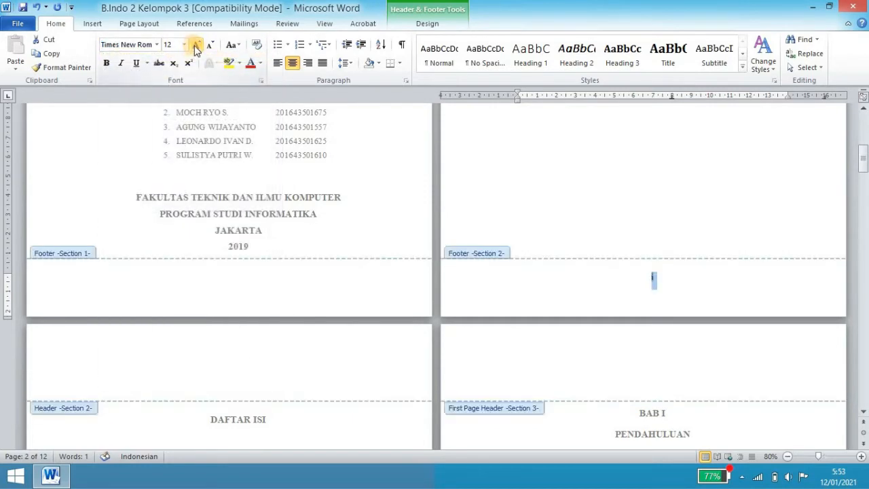
pyautogui.doubleClick(641, 231)
pyautogui.scroll(3, 640, 230)
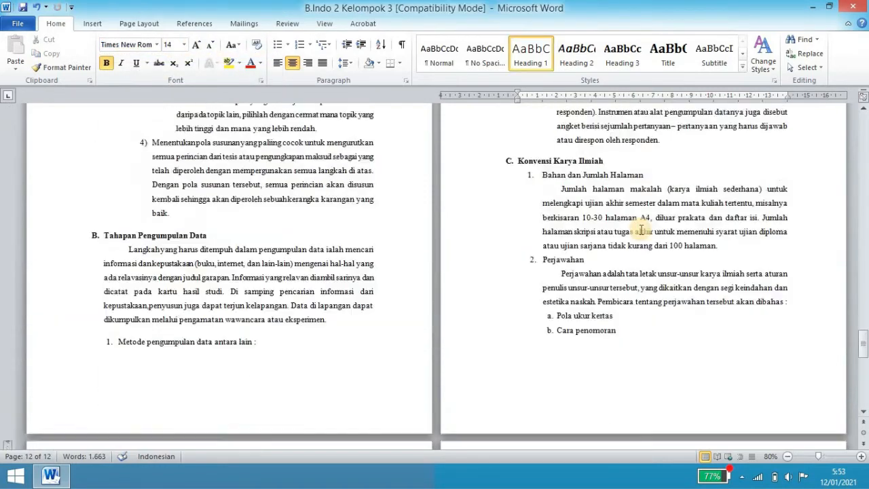
pyautogui.scroll(10, 641, 231)
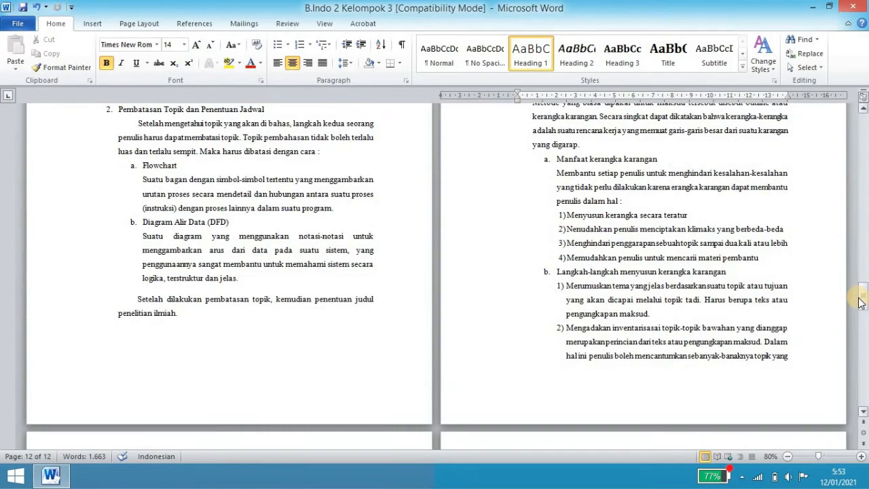
# Examine the page numbers from the cover page through KATA PENGANTAR, the DAFTAR ISI entries and the first page of BAB I
pyautogui.moveTo(861, 302); pyautogui.dragTo(861, 142)
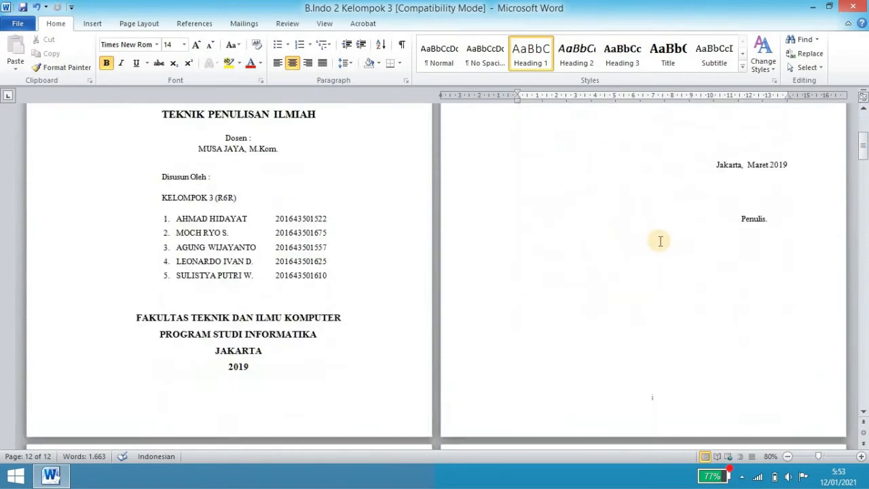
pyautogui.scroll(-4, 660, 241)
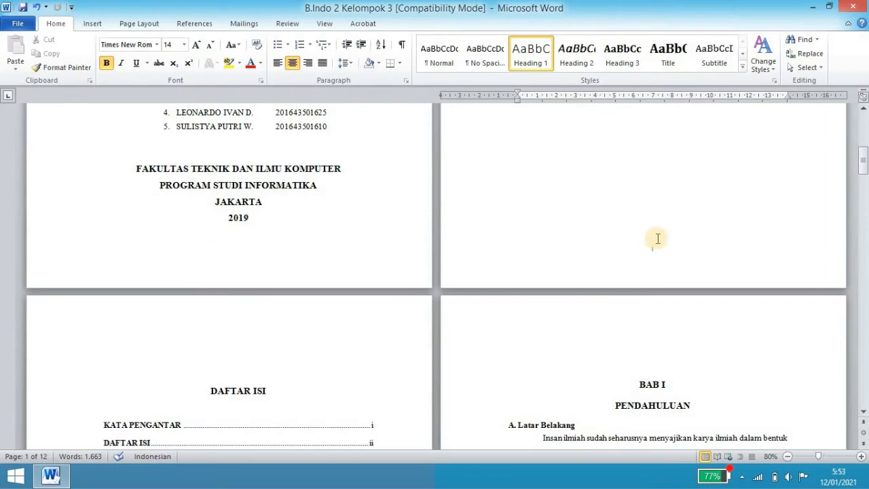
pyautogui.scroll(10, 651, 244)
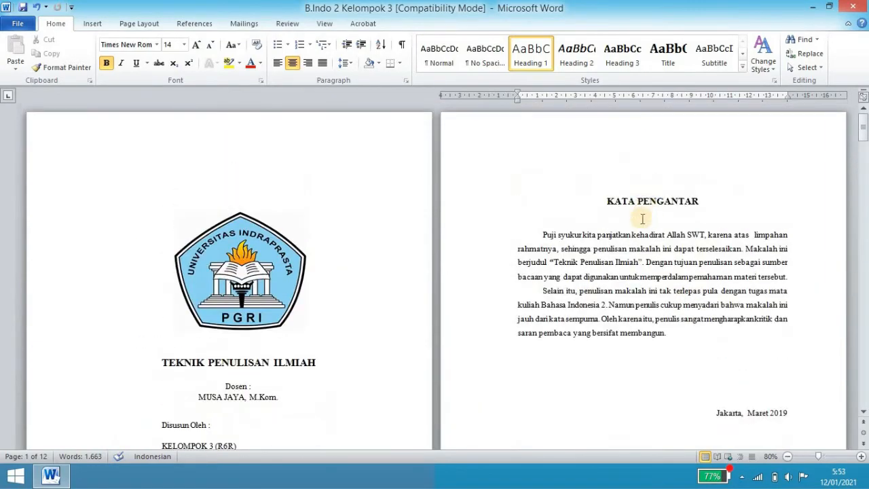
pyautogui.scroll(-10, 642, 219)
pyautogui.scroll(-13, 216, 303)
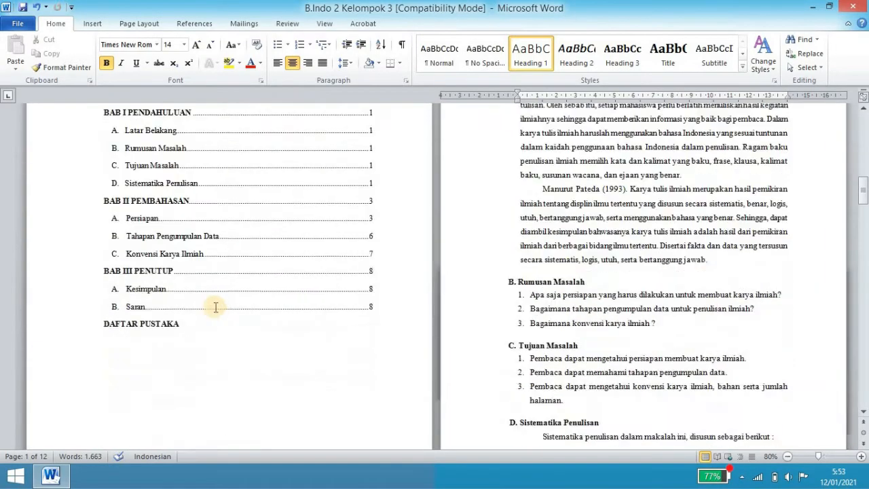
pyautogui.scroll(8, 687, 312)
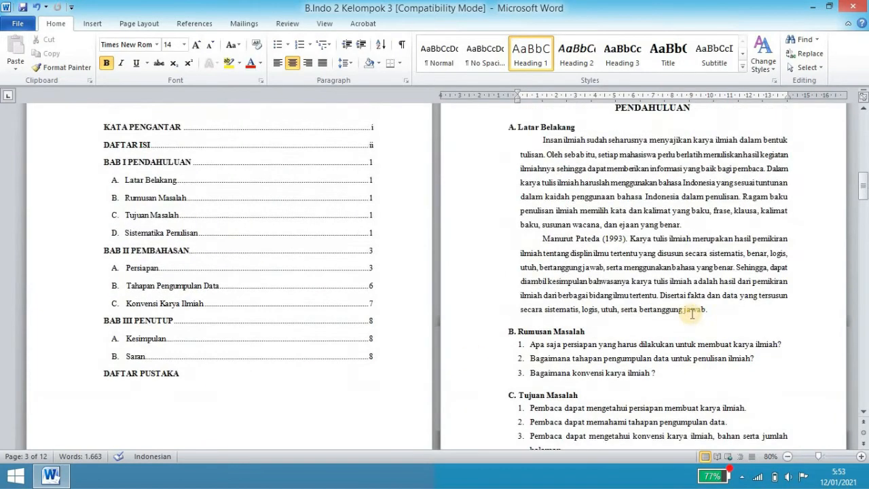
pyautogui.scroll(-6, 658, 259)
pyautogui.scroll(-5, 658, 258)
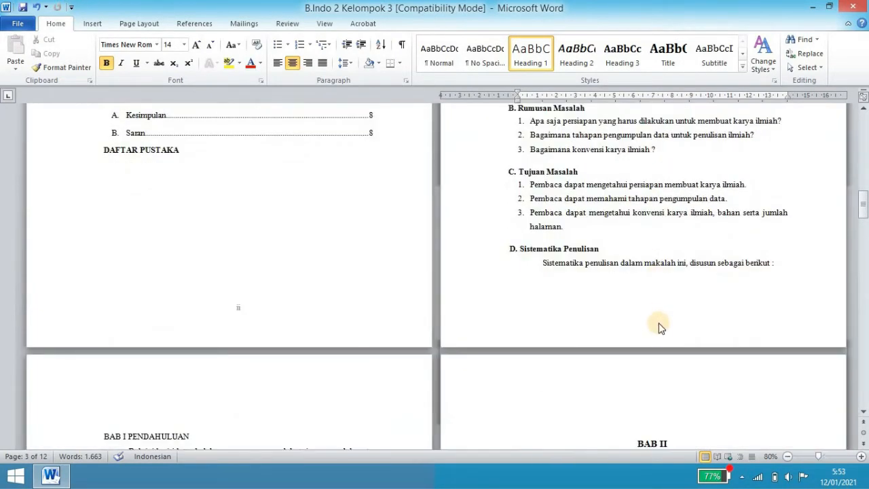
# Insert a centred Plain Number 2 page number in the section 3 first page footer on the BAB I page
pyautogui.doubleClick(659, 334)
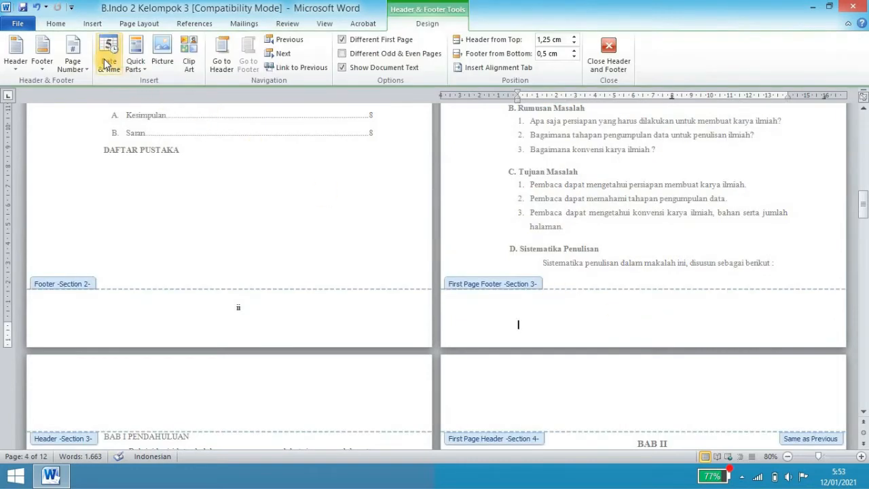
pyautogui.click(71, 63)
pyautogui.moveTo(119, 96)
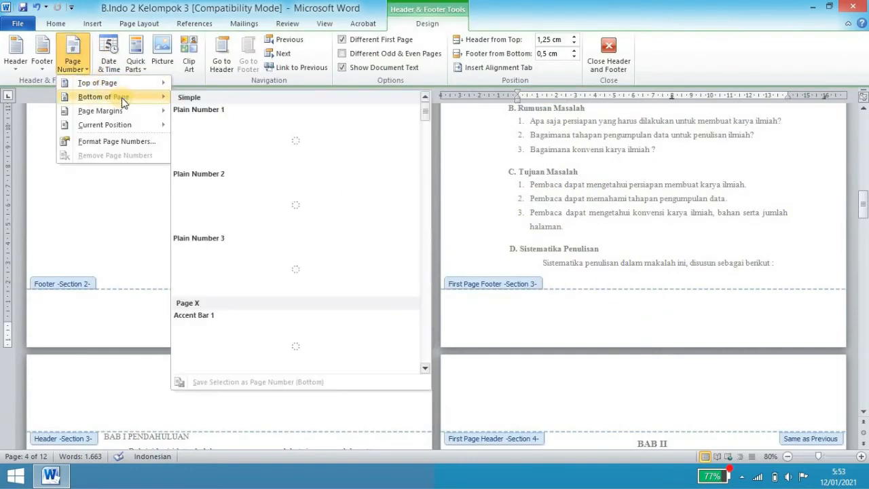
pyautogui.click(297, 194)
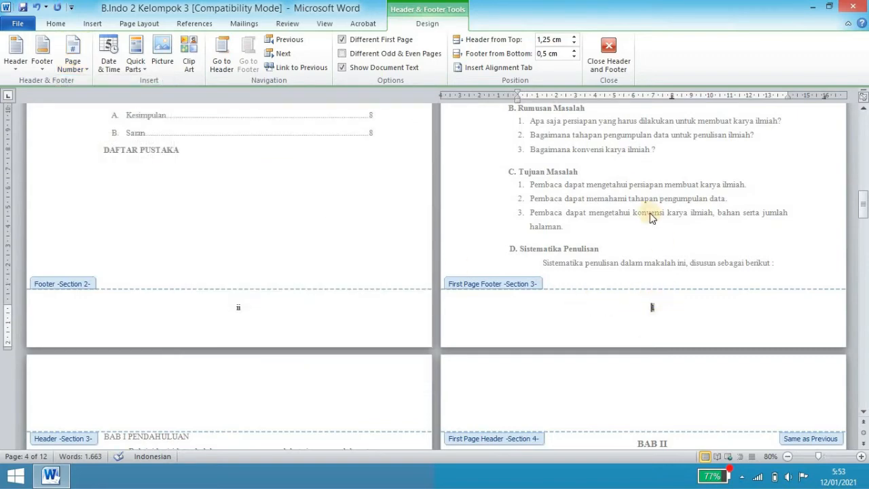
# Insert a right-aligned Plain Number 3 page number in the section 3 header on the second page of BAB I
pyautogui.scroll(-8, 359, 287)
pyautogui.scroll(4, 329, 283)
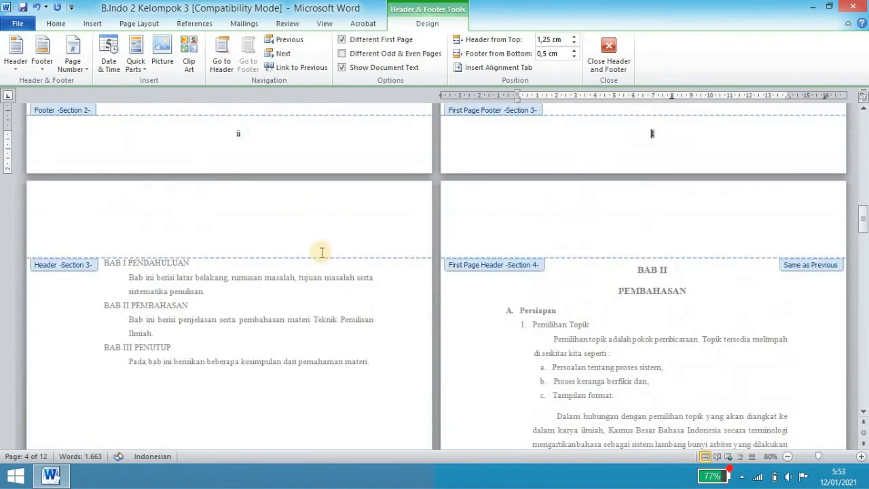
pyautogui.click(400, 215)
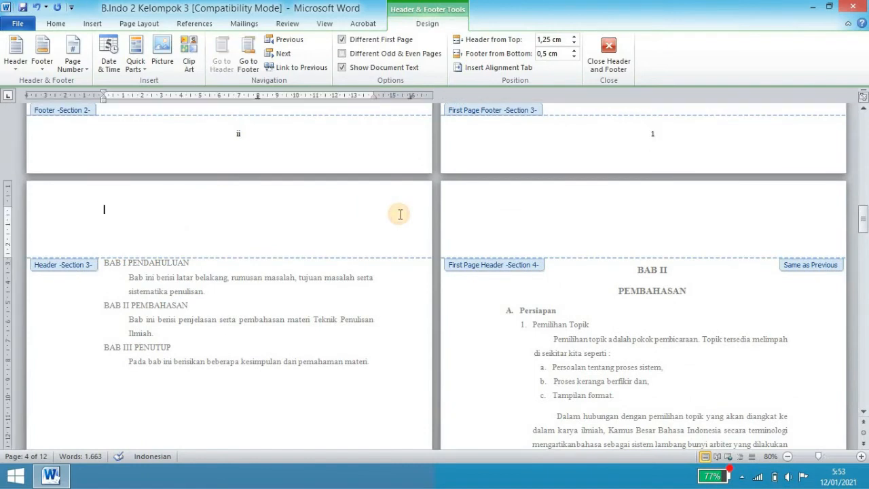
pyautogui.click(77, 58)
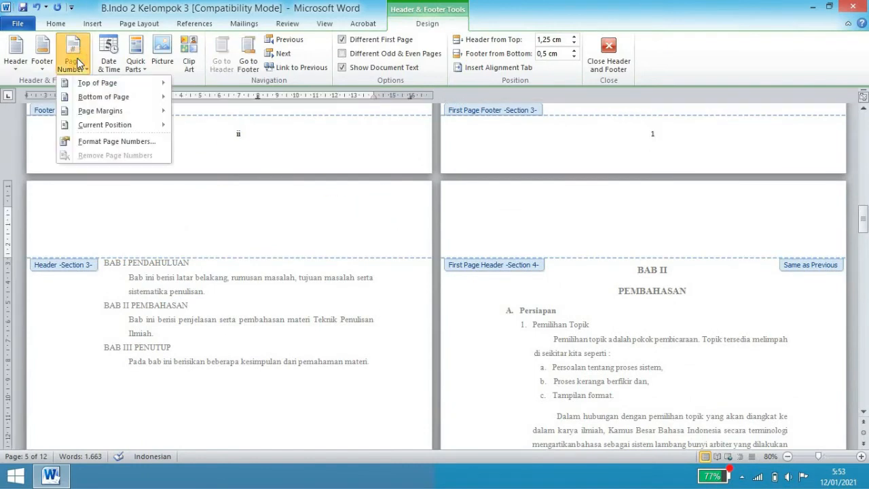
pyautogui.moveTo(155, 84)
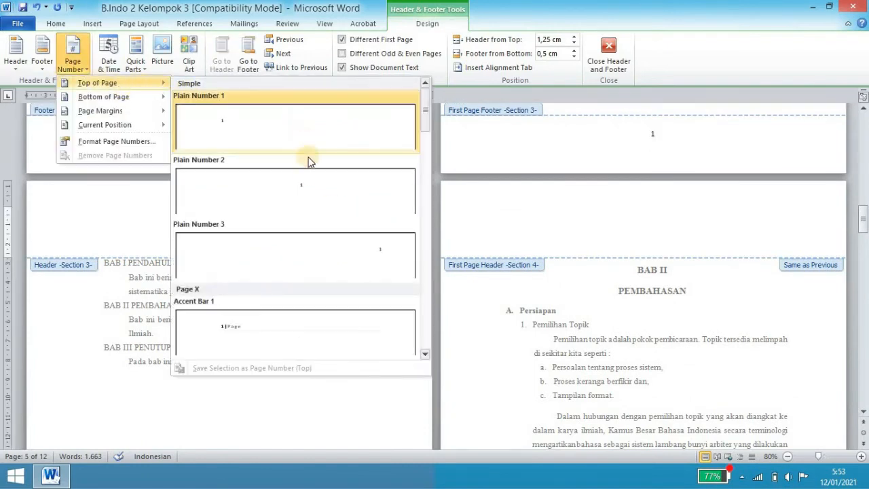
pyautogui.click(309, 250)
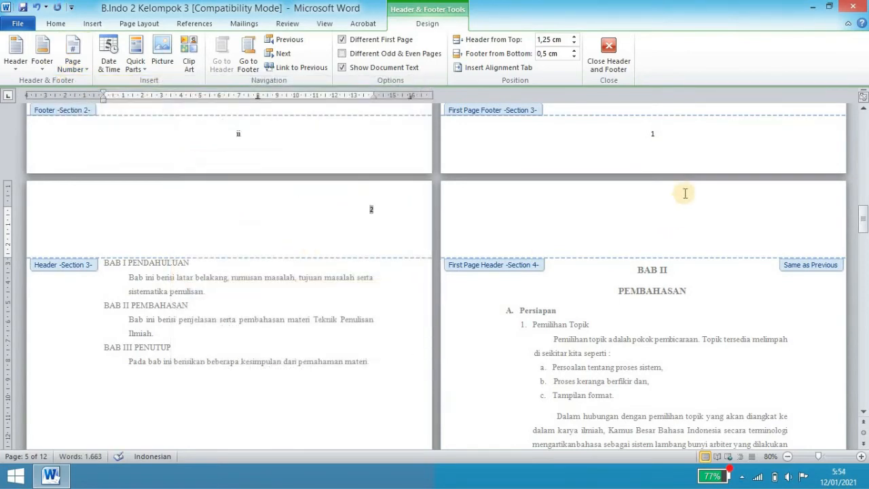
# Examine the header and footer page numbers on the last BAB I page and the first page of BAB II
pyautogui.scroll(2, 557, 238)
pyautogui.scroll(-10, 364, 283)
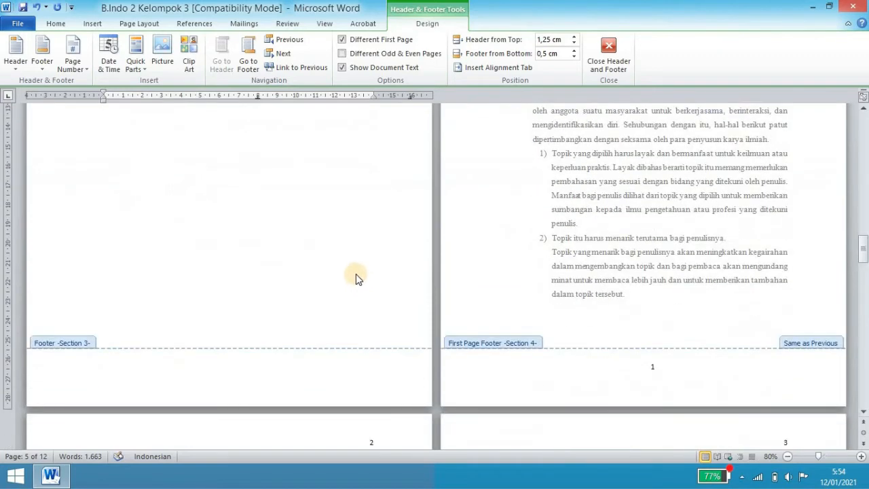
pyautogui.scroll(8, 598, 285)
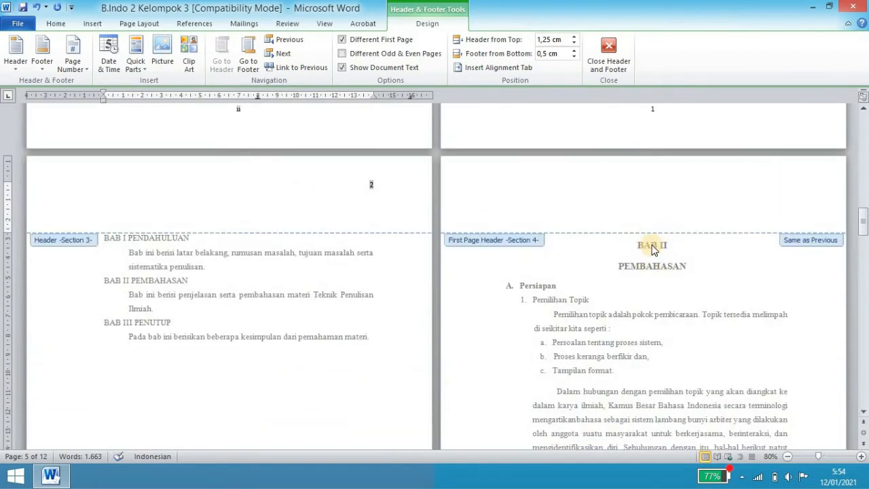
pyautogui.scroll(2, 652, 250)
pyautogui.scroll(-8, 652, 250)
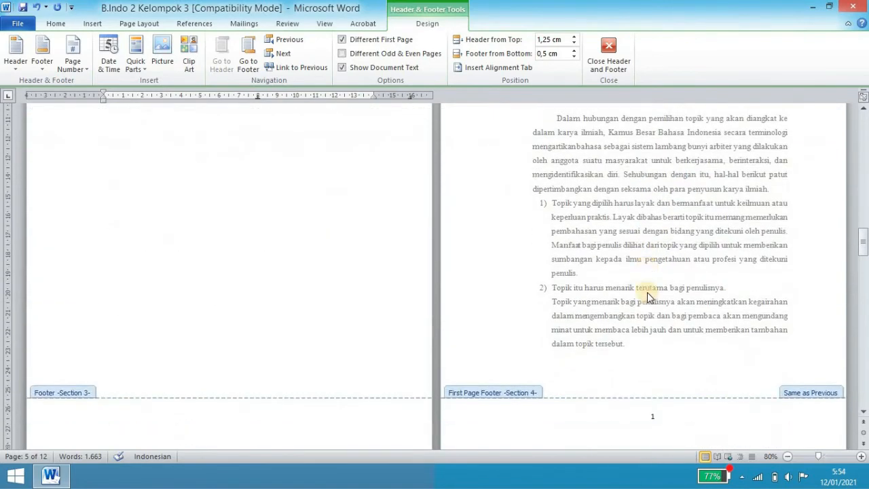
pyautogui.scroll(-2, 647, 292)
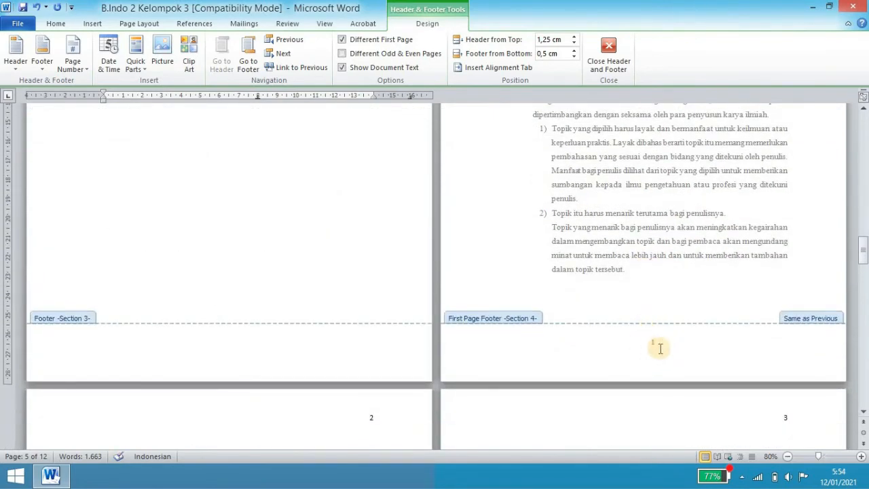
pyautogui.scroll(10, 618, 299)
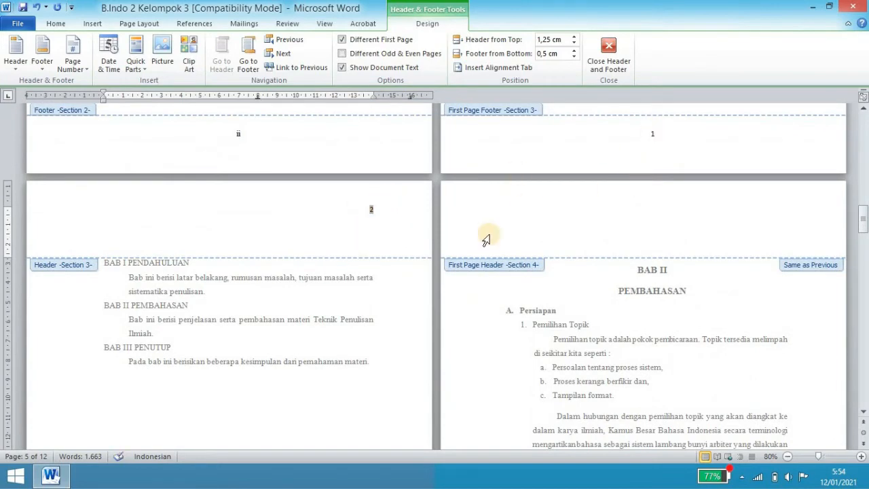
# Set the section 4 page numbering on the first BAB II page to start at 3
pyautogui.scroll(-10, 591, 248)
pyautogui.doubleClick(655, 293)
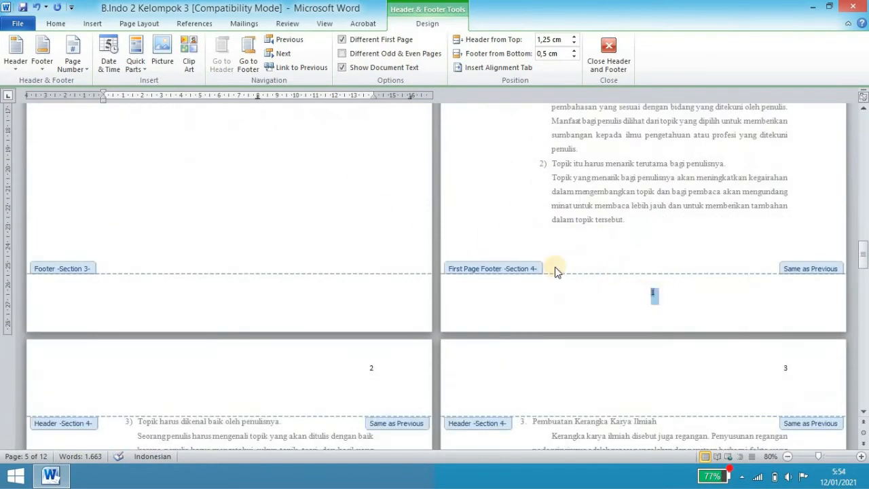
pyautogui.click(73, 57)
pyautogui.click(81, 143)
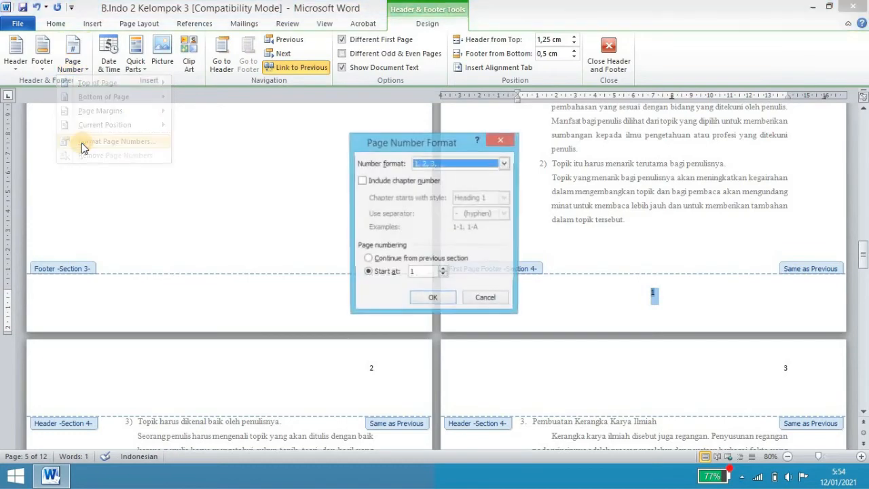
pyautogui.click(442, 269)
pyautogui.click(442, 270)
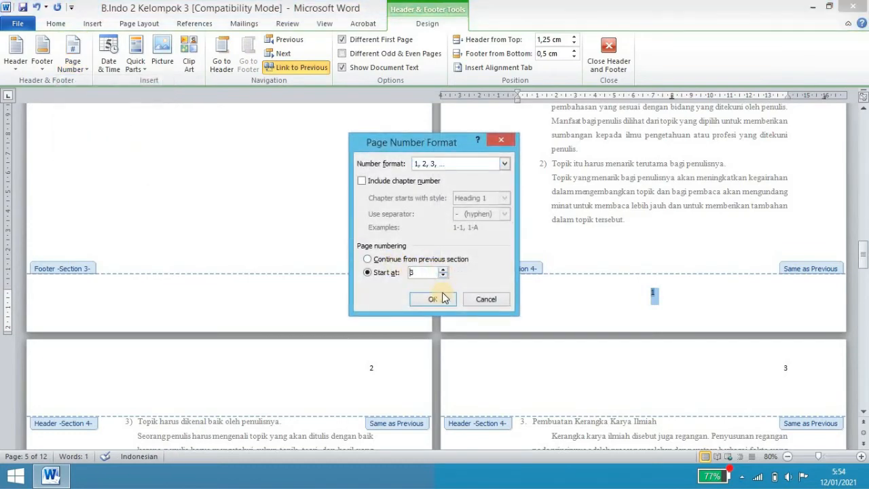
pyautogui.click(442, 294)
# Check the page numbers through BAB II and set the section 5 numbering on the BAB III page to start at 8
pyautogui.scroll(5, 578, 266)
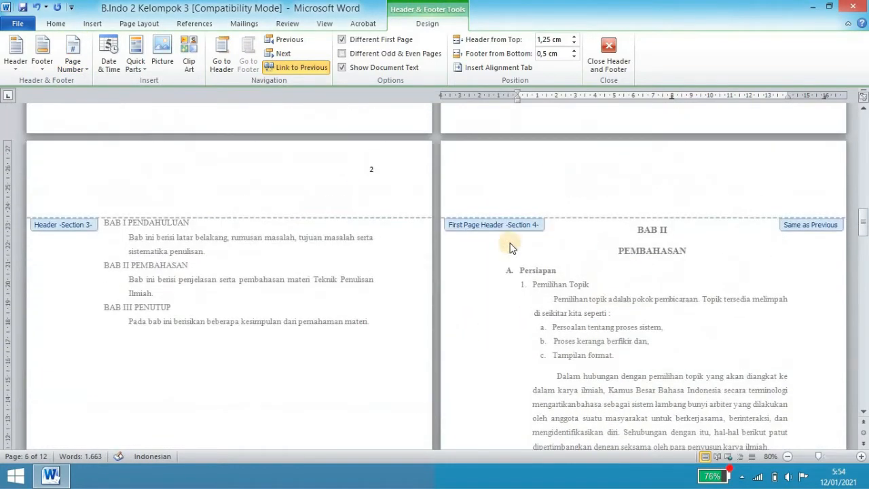
pyautogui.scroll(-3, 527, 204)
pyautogui.scroll(-10, 527, 204)
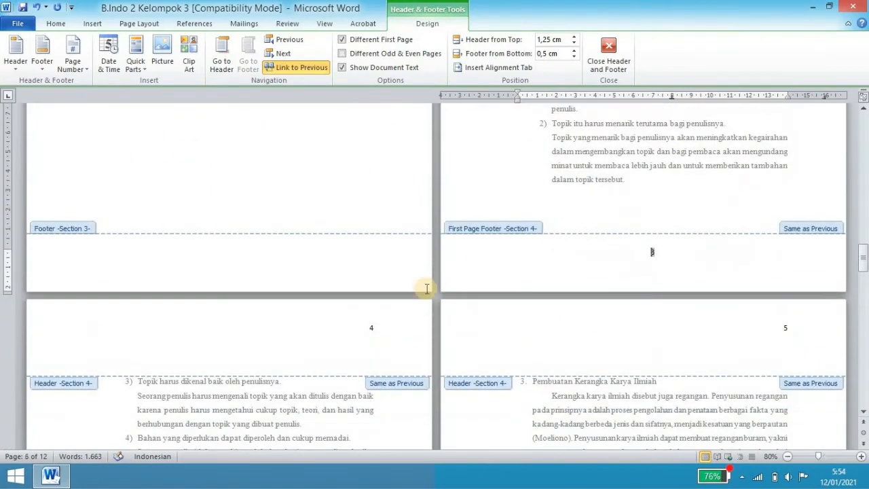
pyautogui.scroll(-10, 588, 296)
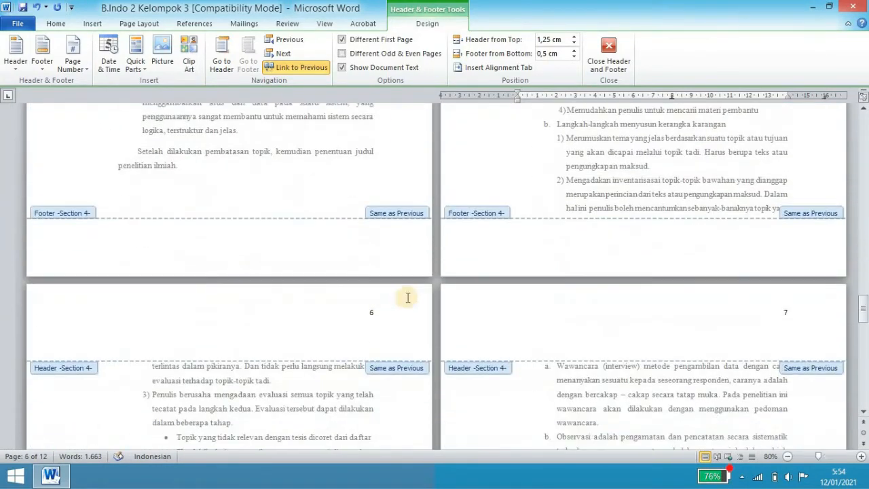
pyautogui.scroll(-10, 597, 310)
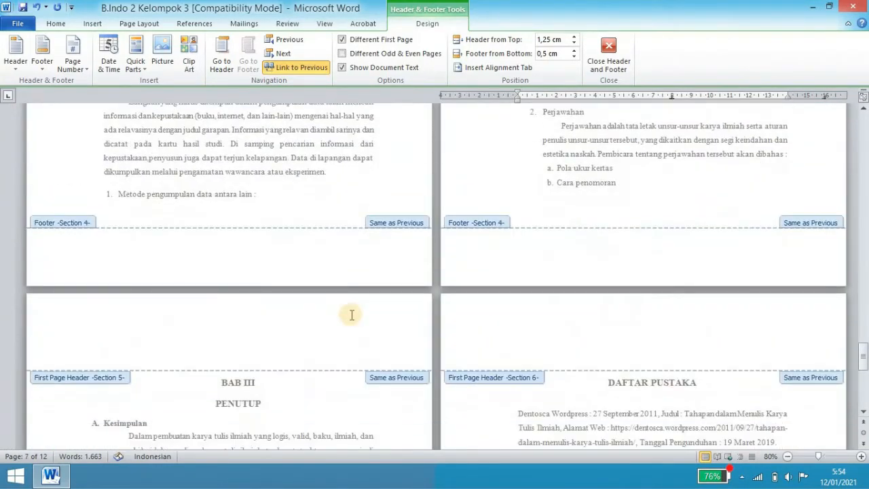
pyautogui.scroll(-5, 229, 312)
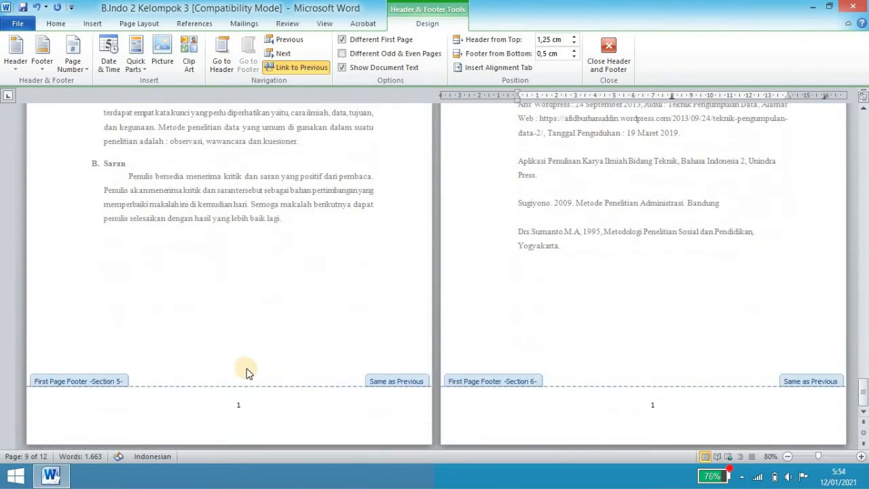
pyautogui.doubleClick(237, 408)
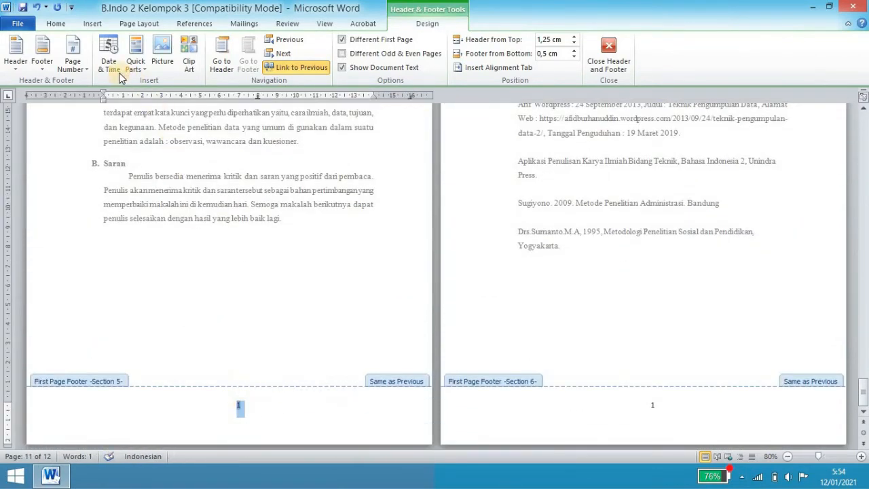
pyautogui.click(72, 63)
pyautogui.click(117, 143)
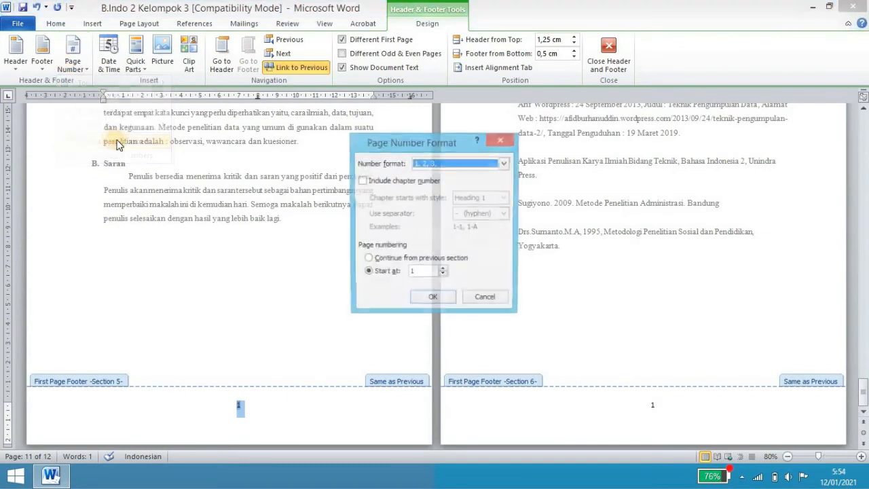
pyautogui.click(374, 272)
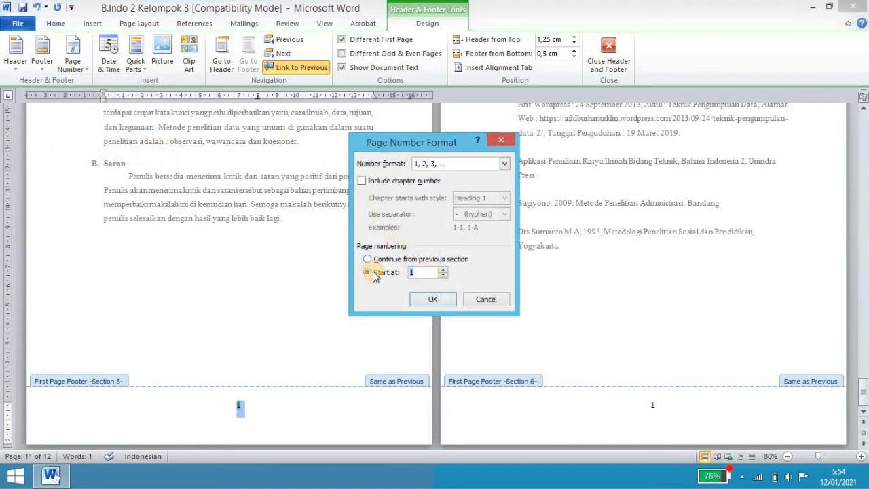
pyautogui.write('8')
pyautogui.click(430, 299)
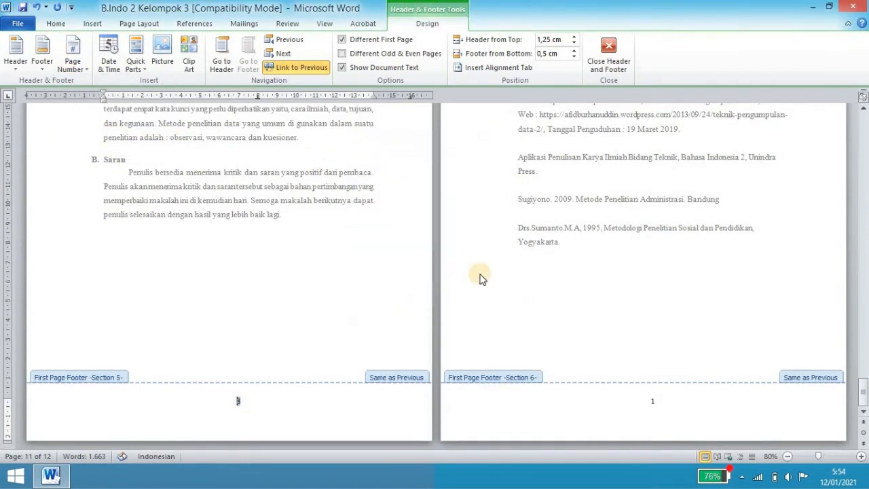
# Set the section 6 page numbering on the DAFTAR PUSTAKA page to start at 9 and leave header and footer editing
pyautogui.doubleClick(654, 400)
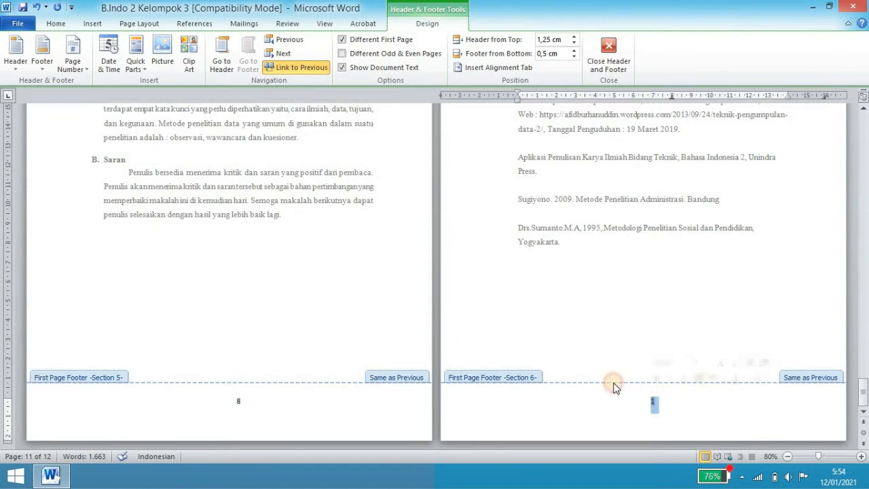
pyautogui.click(76, 68)
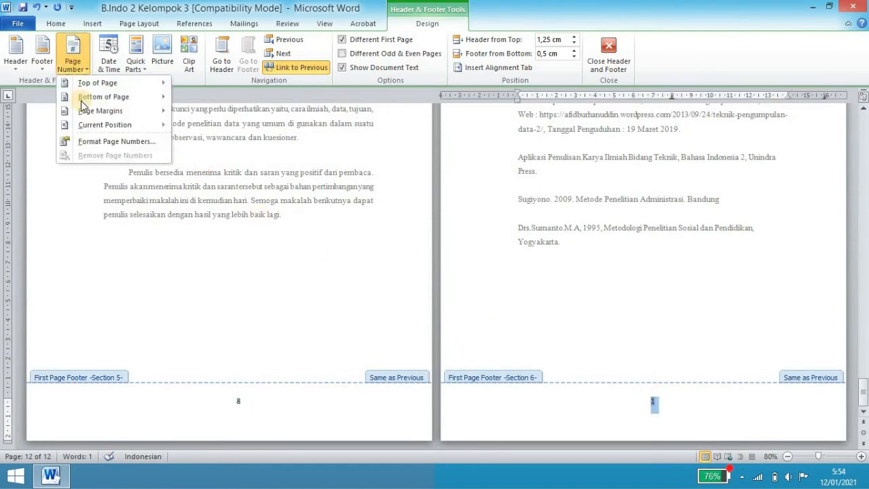
pyautogui.click(87, 143)
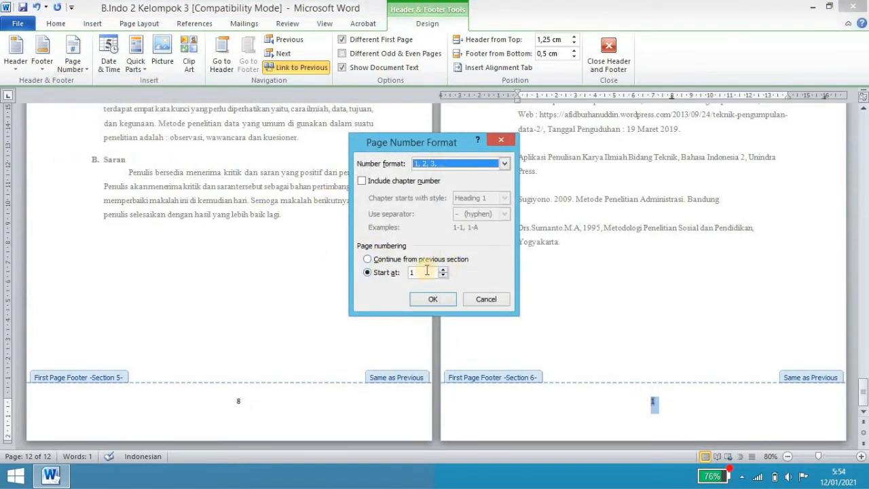
pyautogui.click(378, 272)
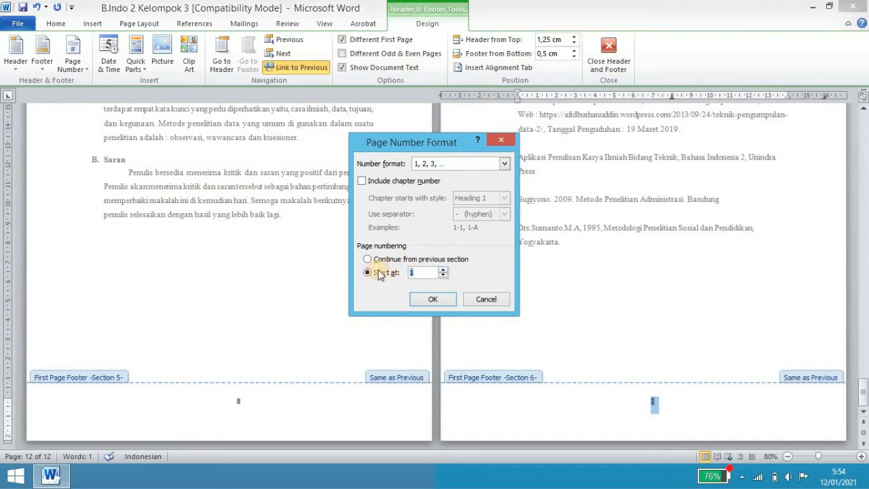
pyautogui.click(435, 299)
pyautogui.click(608, 53)
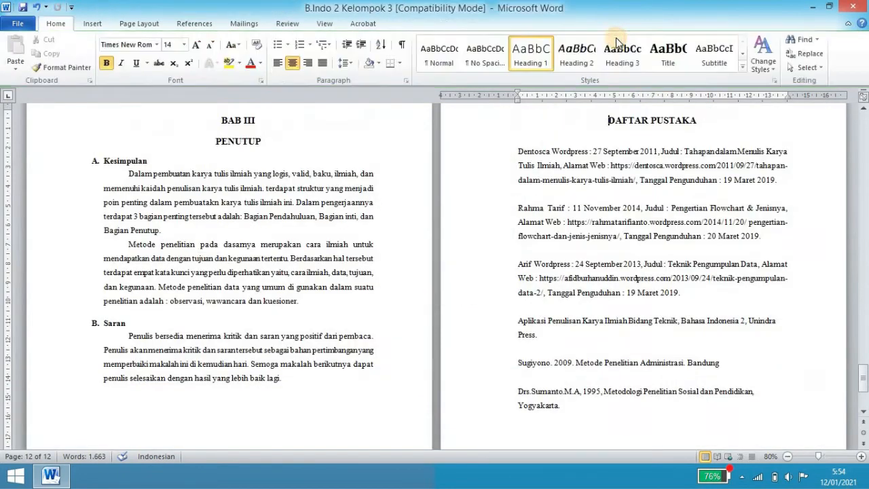
# Reopen the DAFTAR PUSTAKA footer and review the section labels and page numbers on the cover, KATA PENGANTAR, DAFTAR ISI and BAB I pages
pyautogui.moveTo(864, 381); pyautogui.dragTo(863, 397)
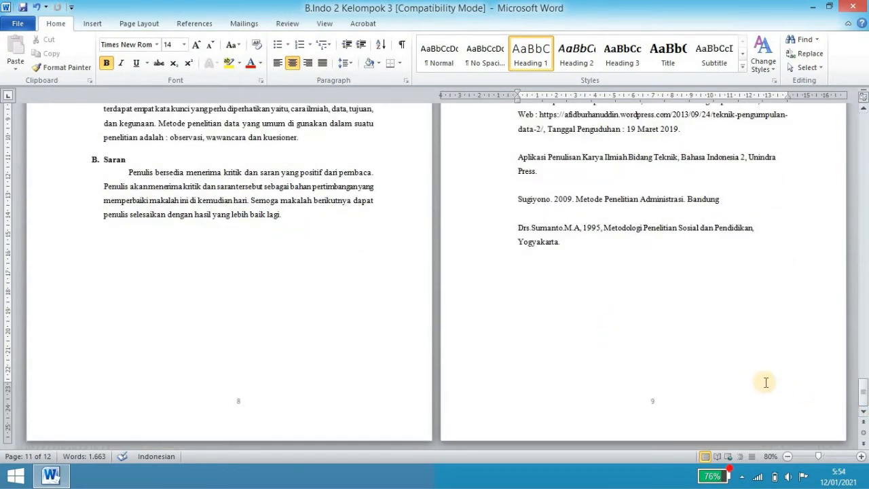
pyautogui.doubleClick(672, 401)
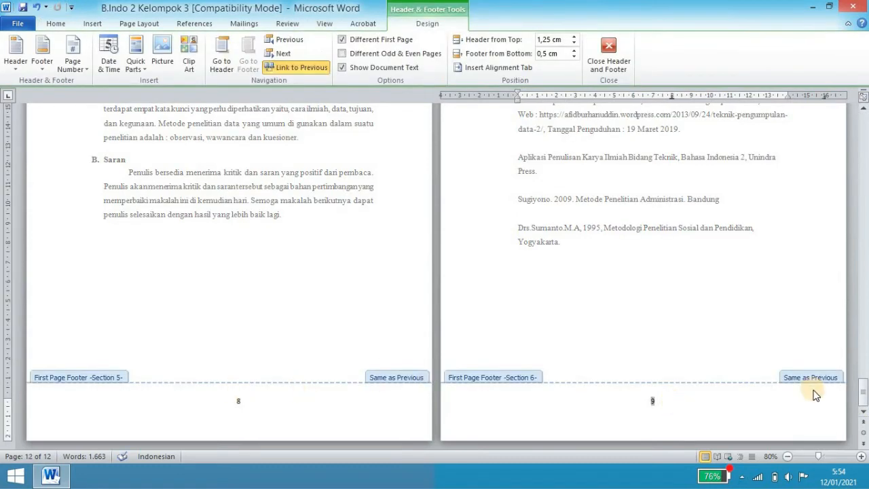
pyautogui.moveTo(863, 397); pyautogui.dragTo(865, 120)
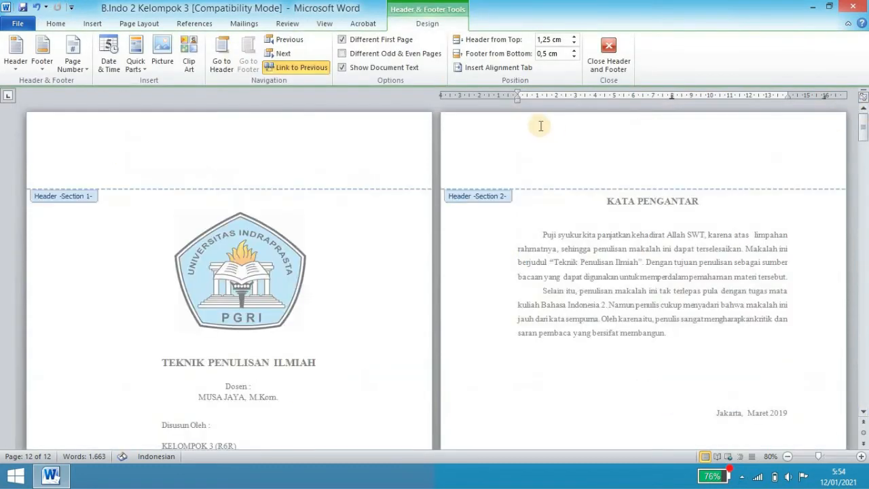
pyautogui.scroll(-3, 388, 149)
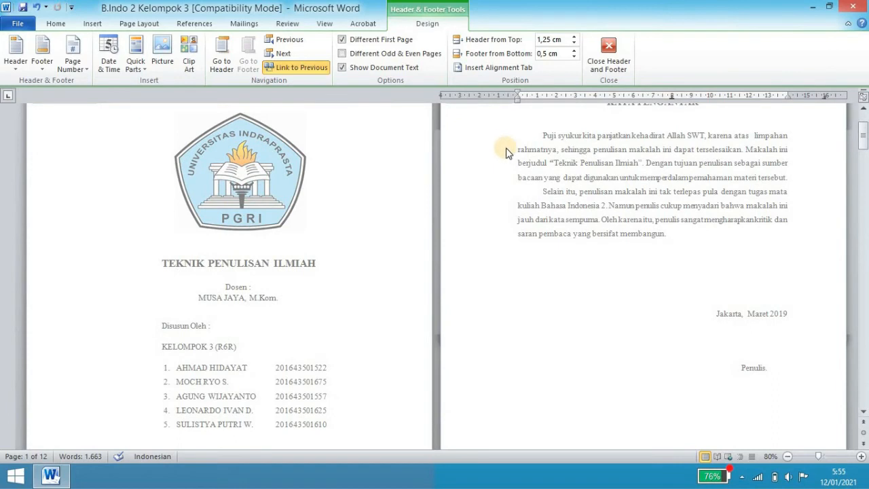
pyautogui.scroll(3, 175, 288)
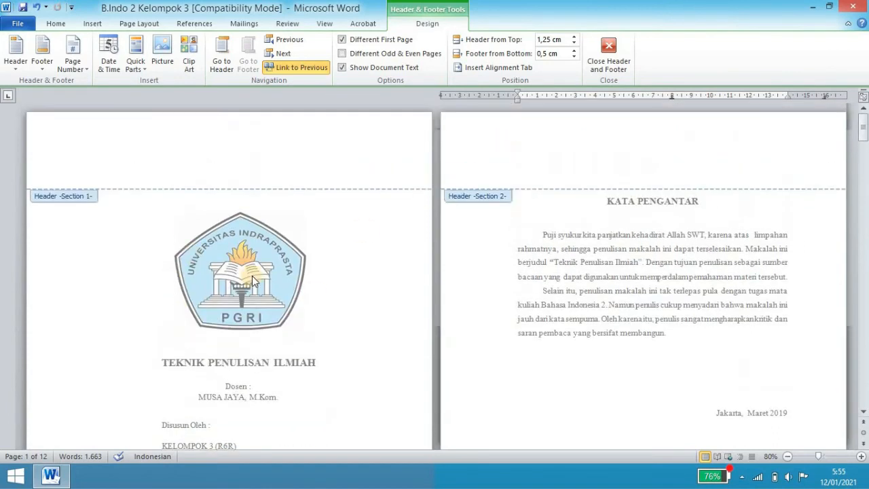
pyautogui.scroll(-15, 660, 220)
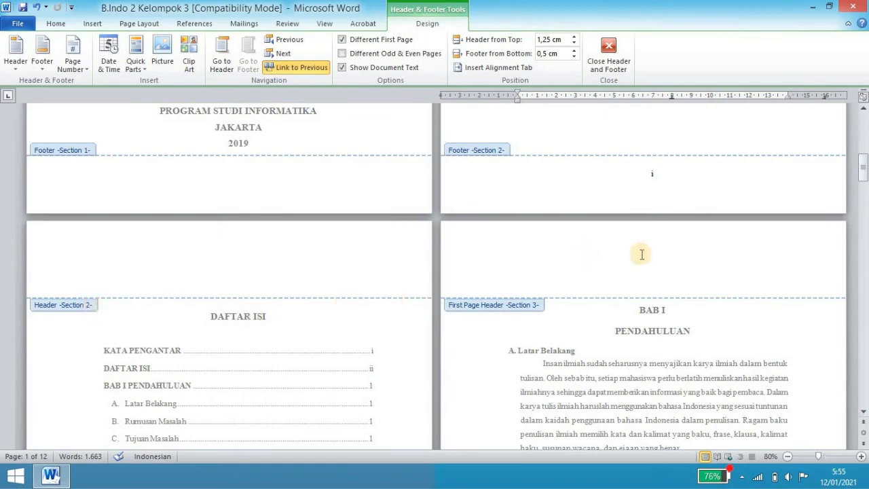
pyautogui.scroll(-3, 611, 299)
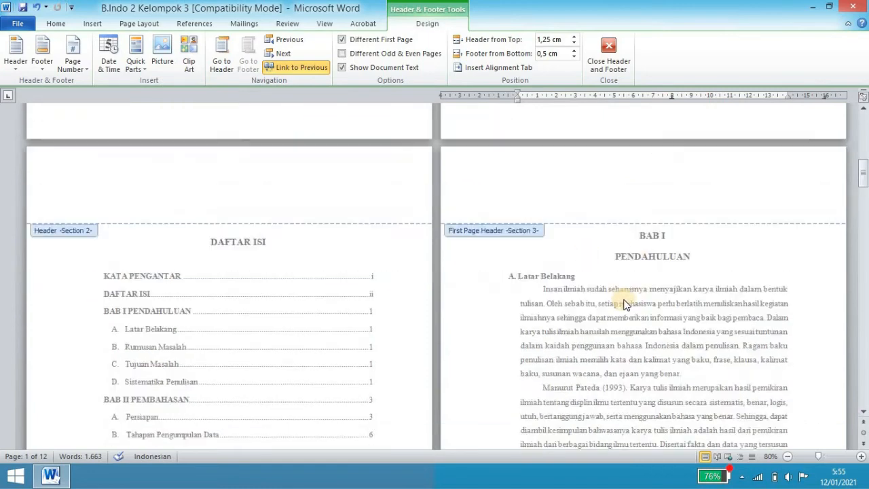
pyautogui.scroll(-2, 648, 199)
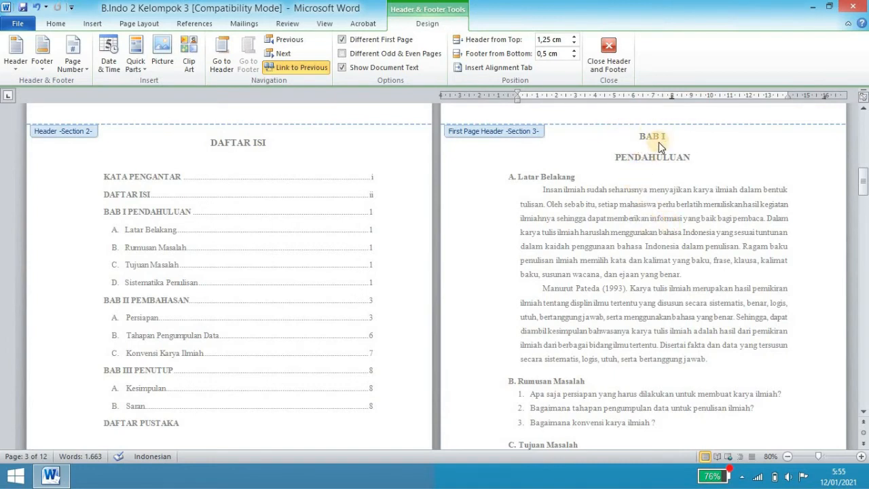
pyautogui.scroll(6, 654, 142)
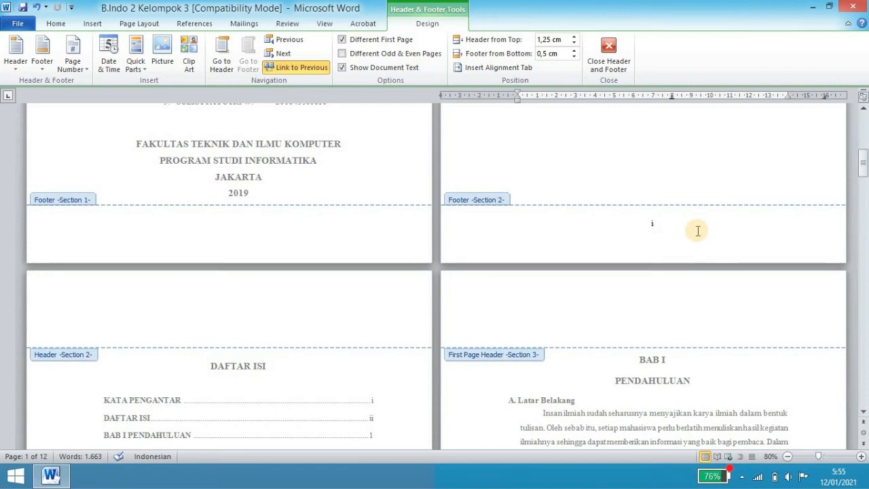
pyautogui.scroll(-5, 672, 228)
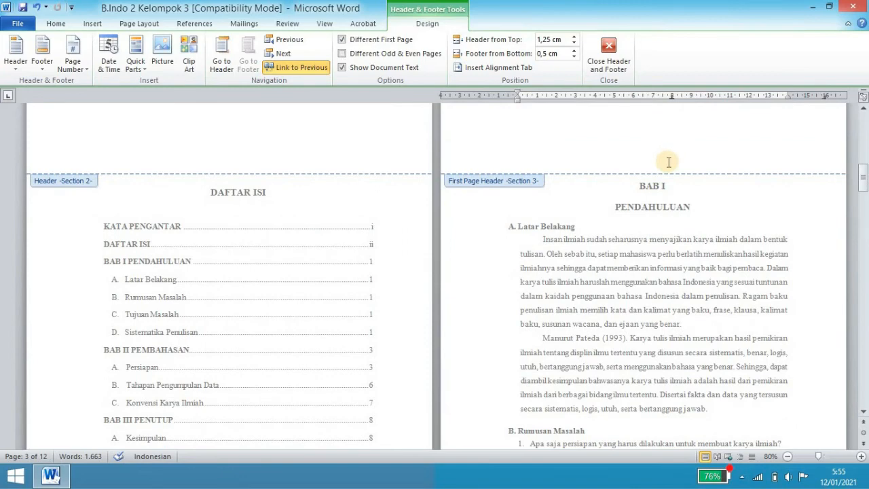
pyautogui.scroll(-3, 669, 163)
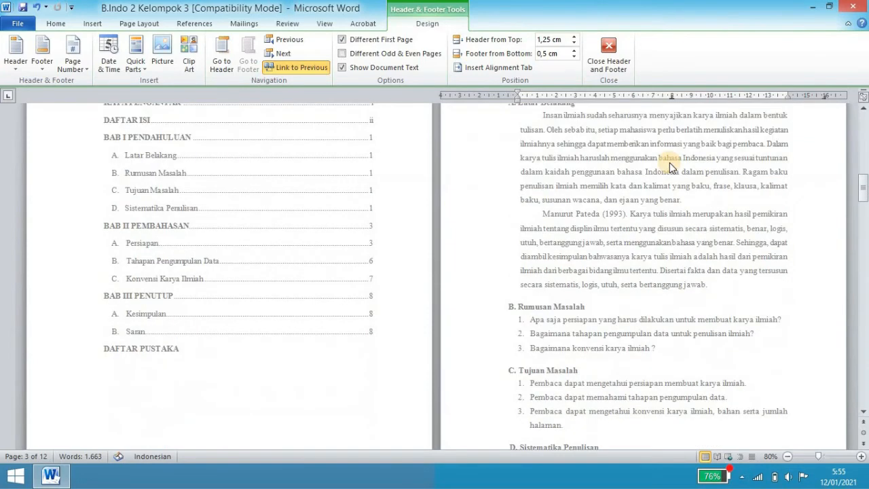
pyautogui.scroll(4, 669, 163)
pyautogui.scroll(-1, 669, 163)
pyautogui.scroll(-8, 673, 167)
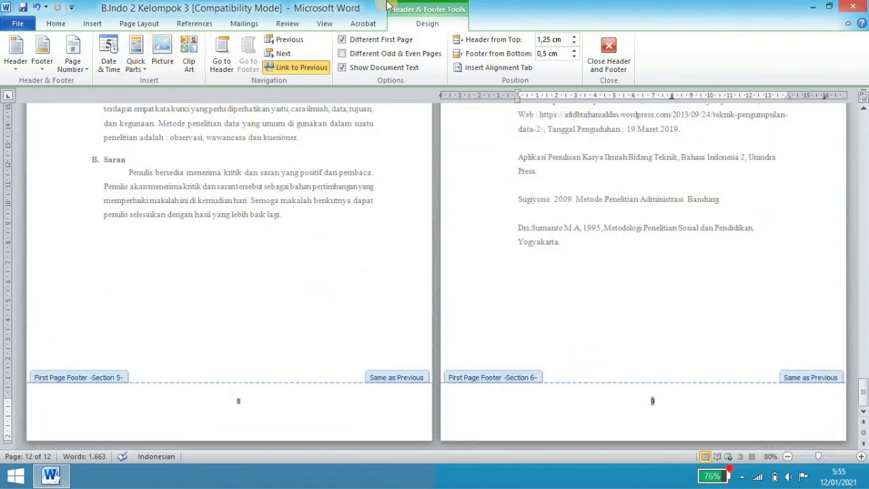
# Place the cursor after the section 6 footer page number and bring up the page layout commands
pyautogui.click(677, 403)
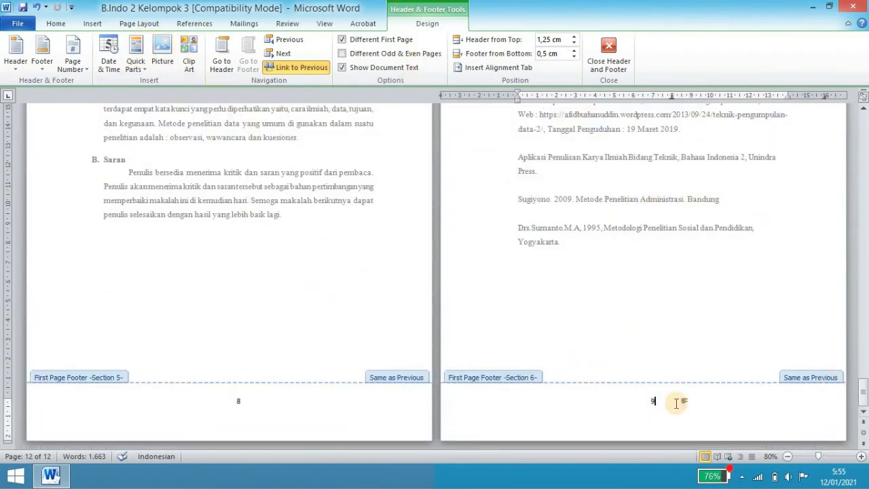
pyautogui.click(139, 25)
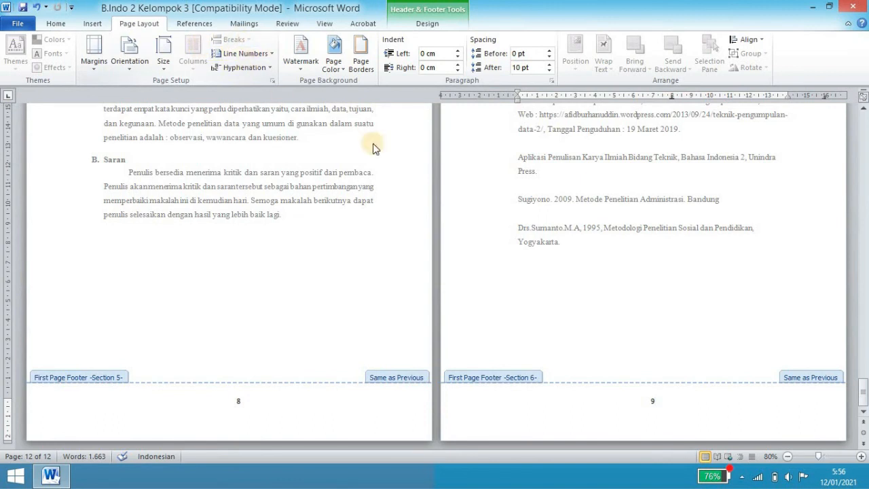